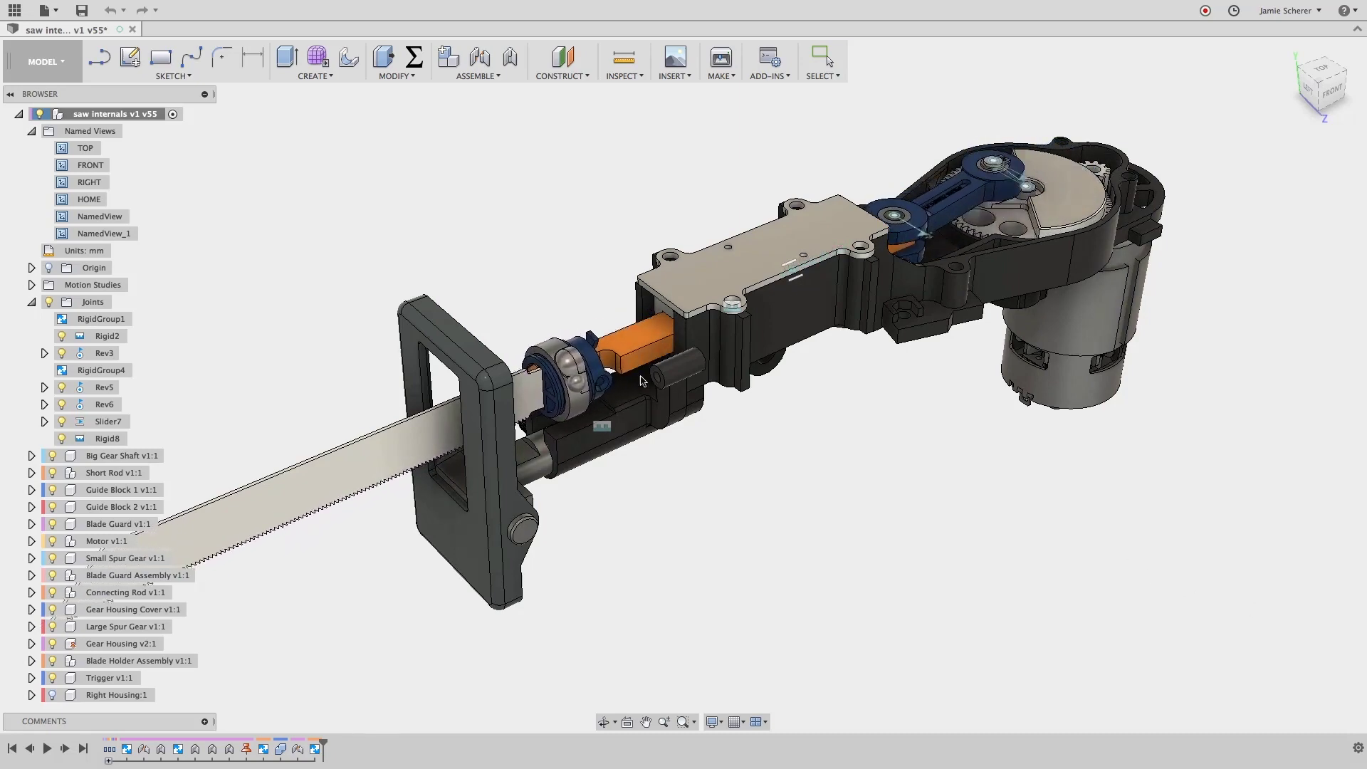
- Restore the saved close-up NamedView of the reciprocating rod and bring up the workspace list
double_click(99, 216)
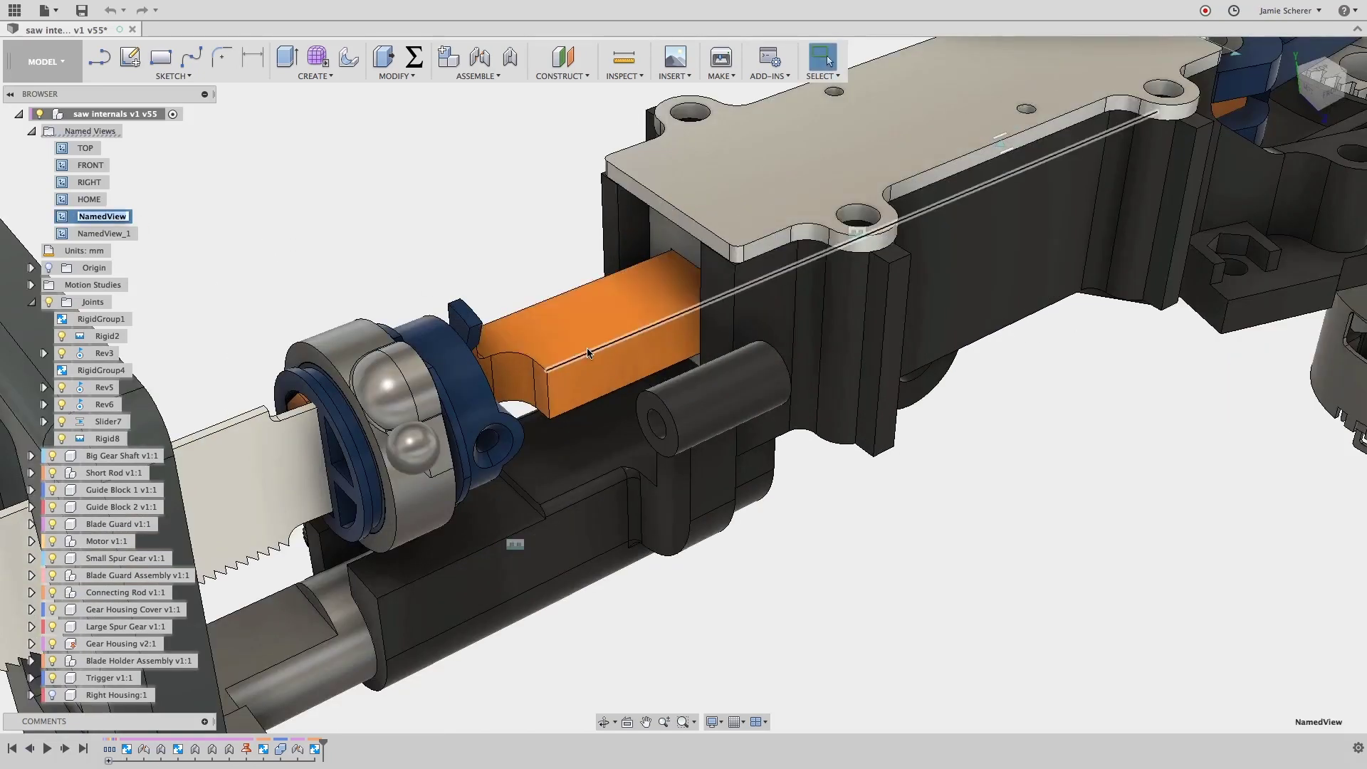
left_click(591, 360)
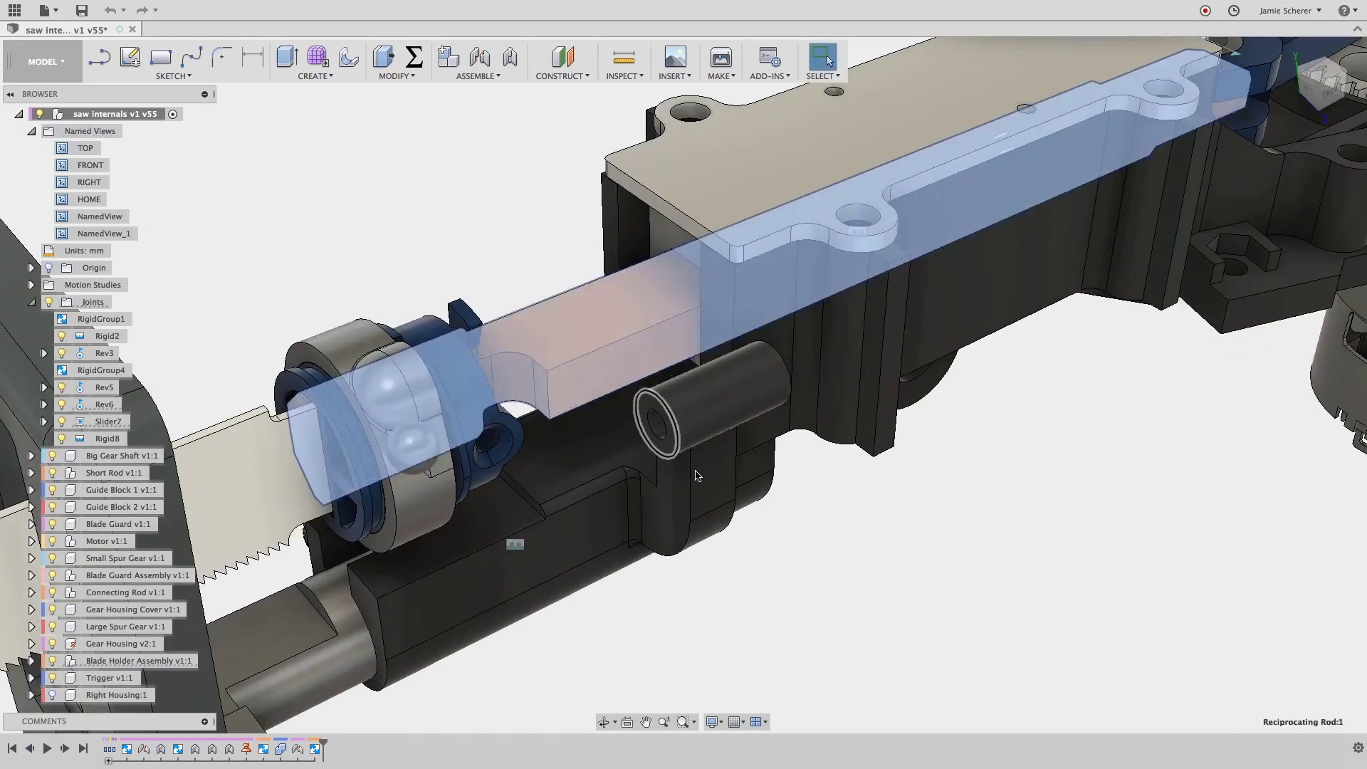
left_click(962, 612)
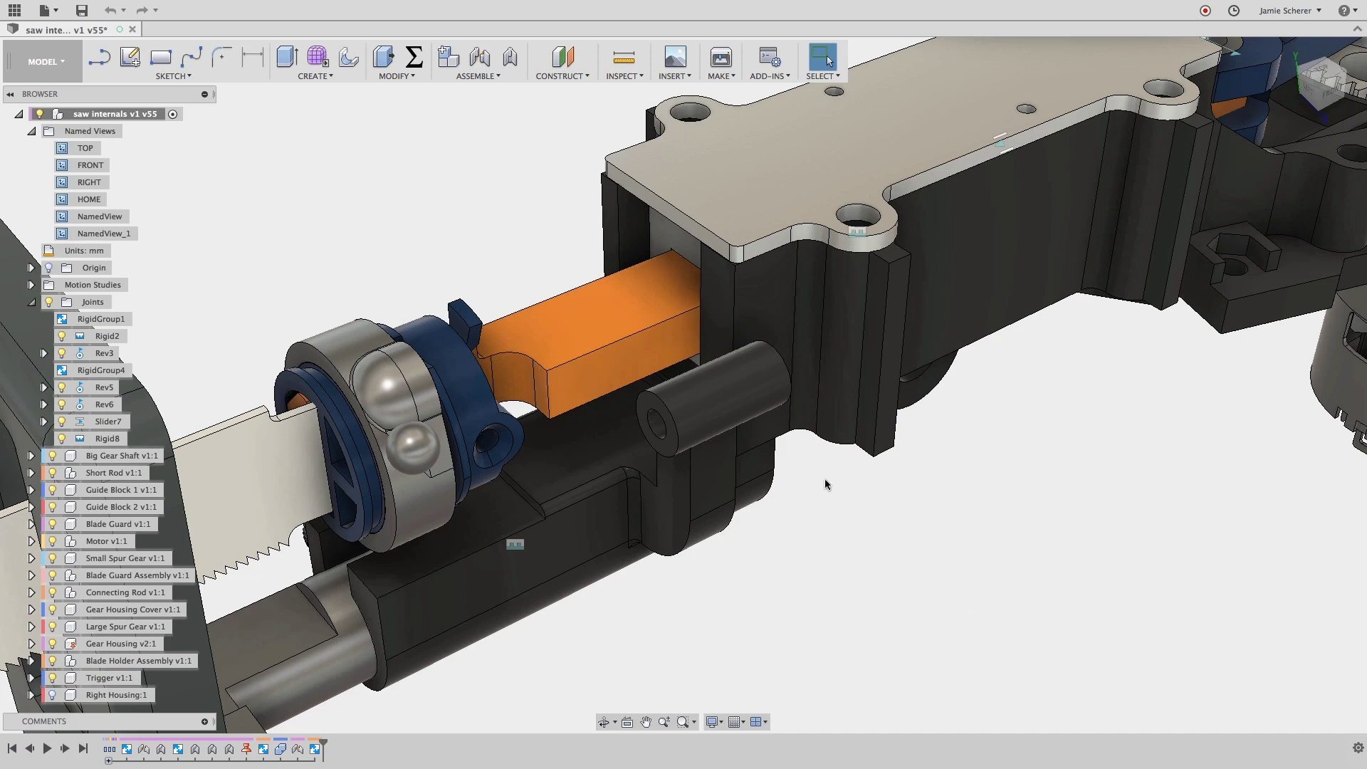
left_click(62, 63)
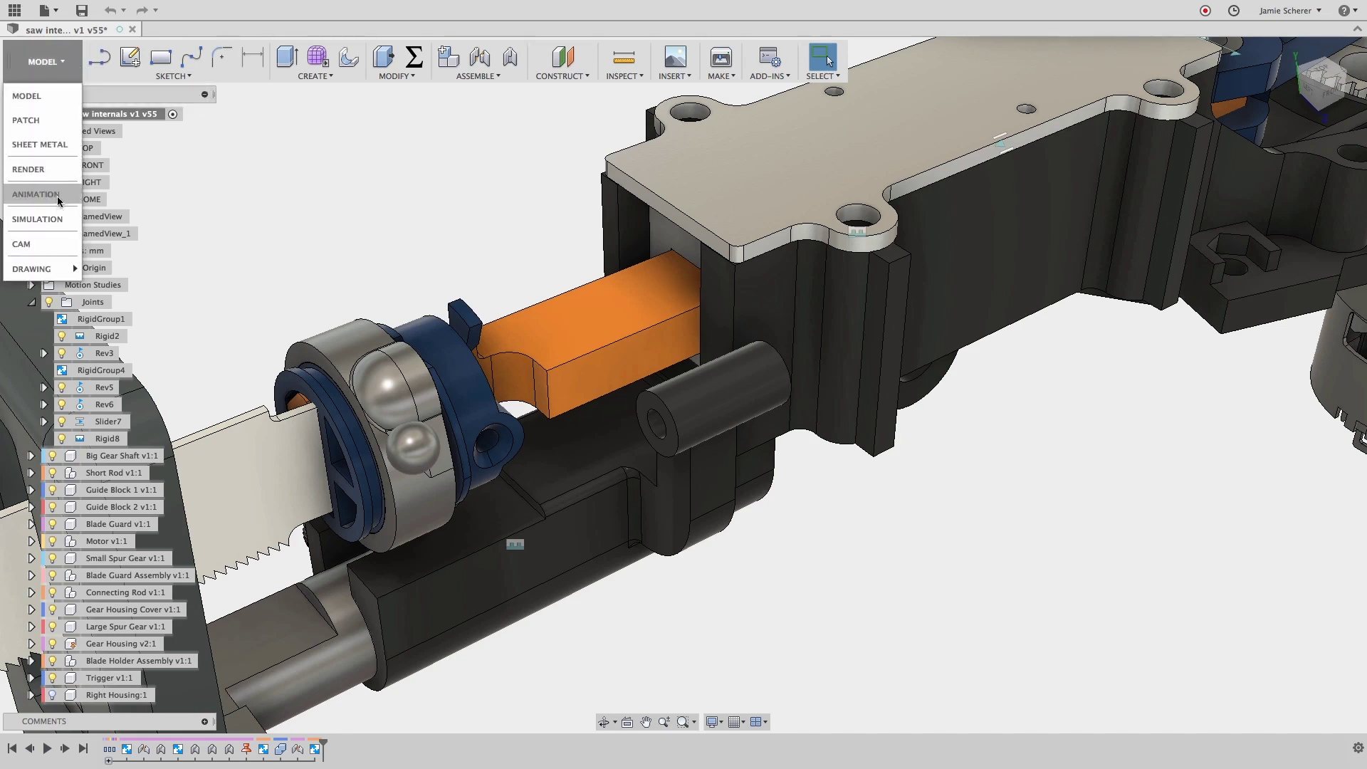
- Enter the Simulation workspace, pick Static Stress after previewing other study types, and view its settings
left_click(58, 219)
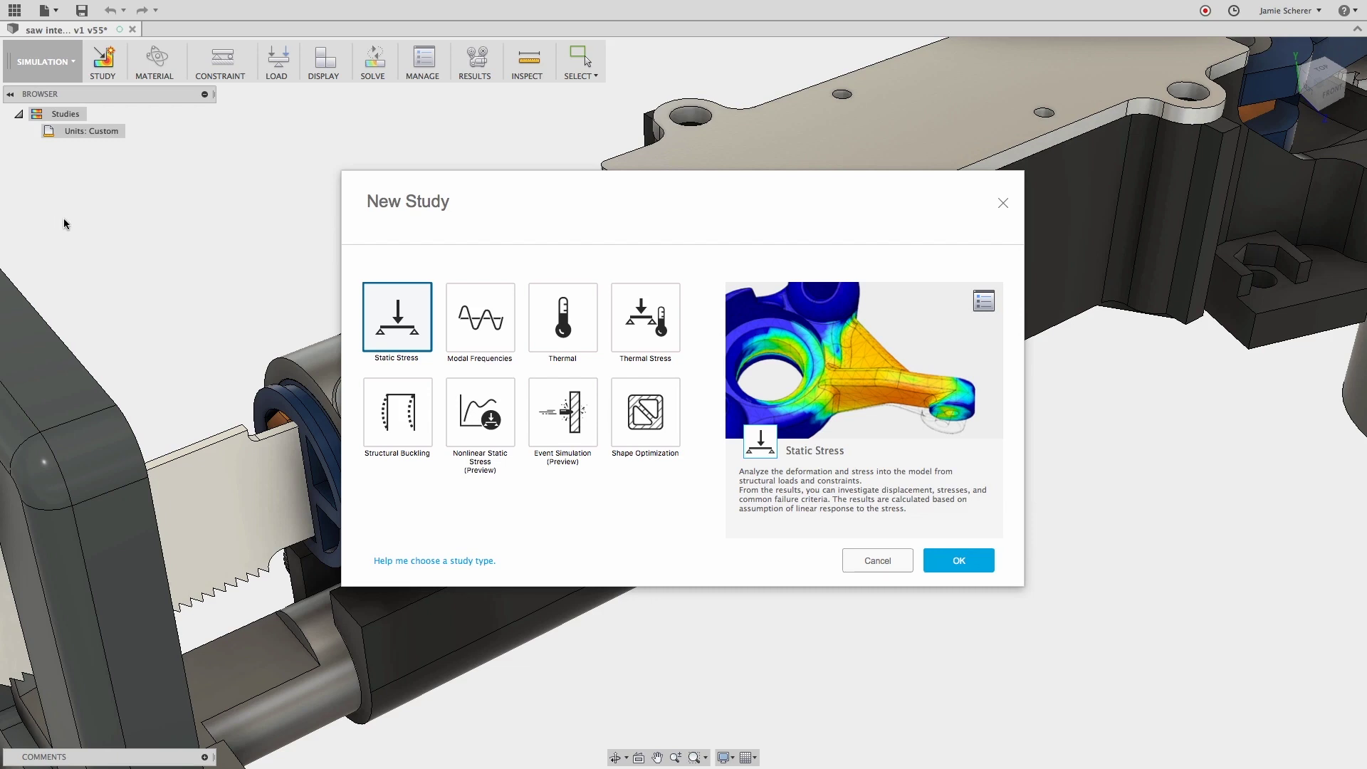
left_click(472, 322)
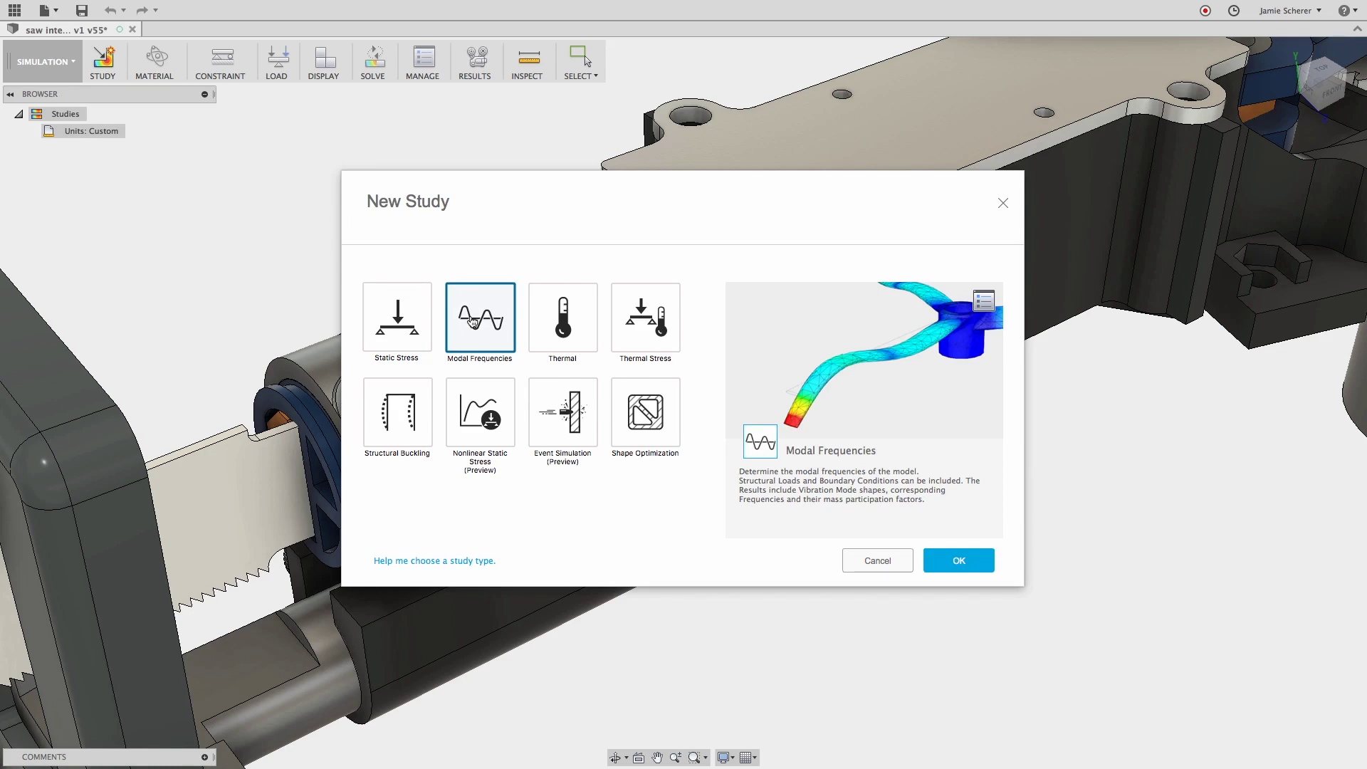
left_click(577, 320)
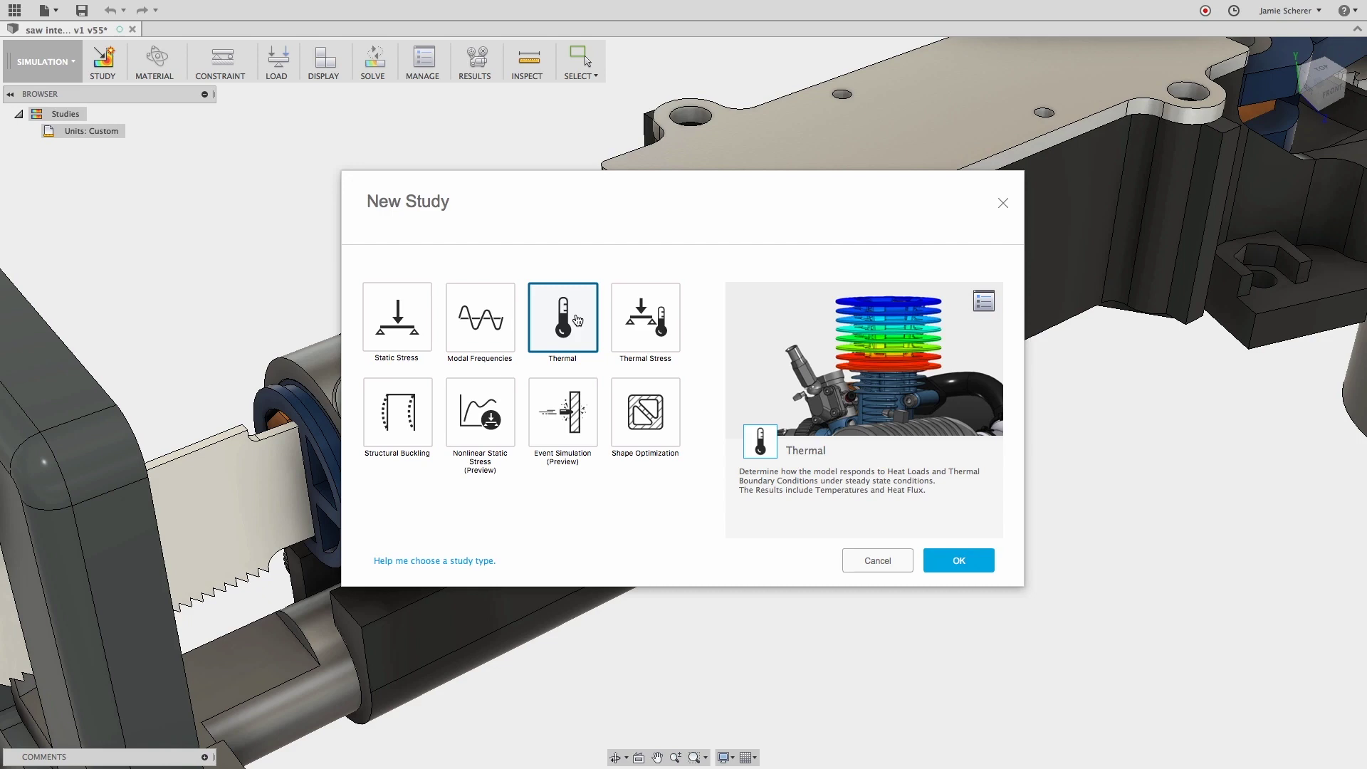
left_click(666, 323)
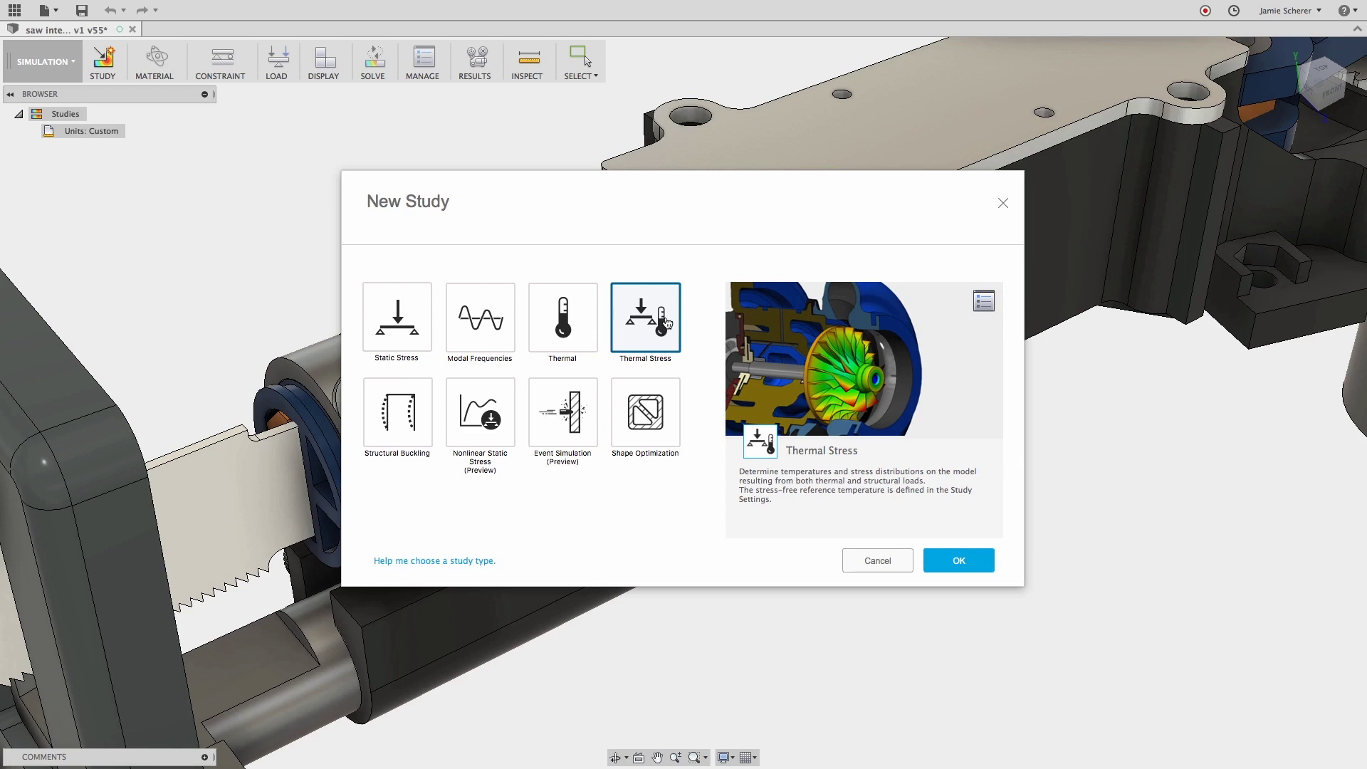
left_click(403, 322)
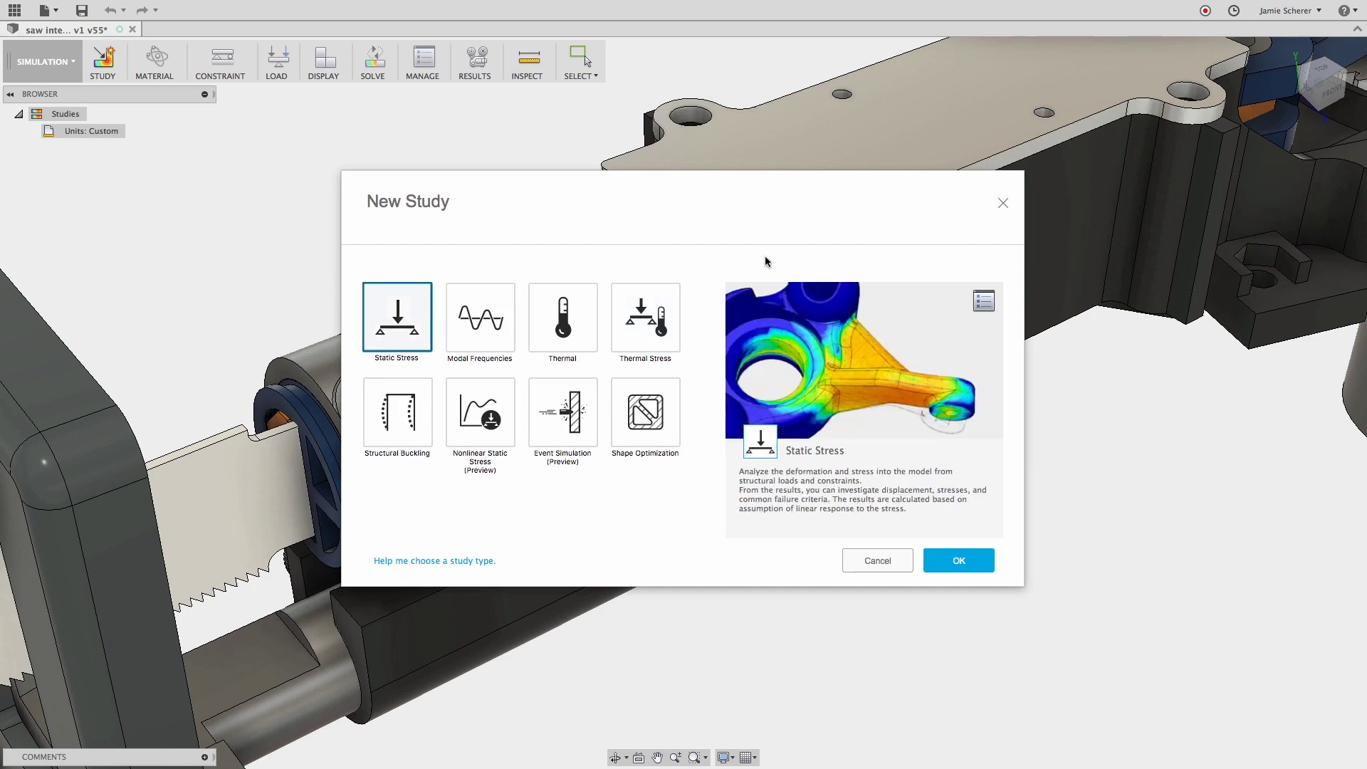
left_click(983, 302)
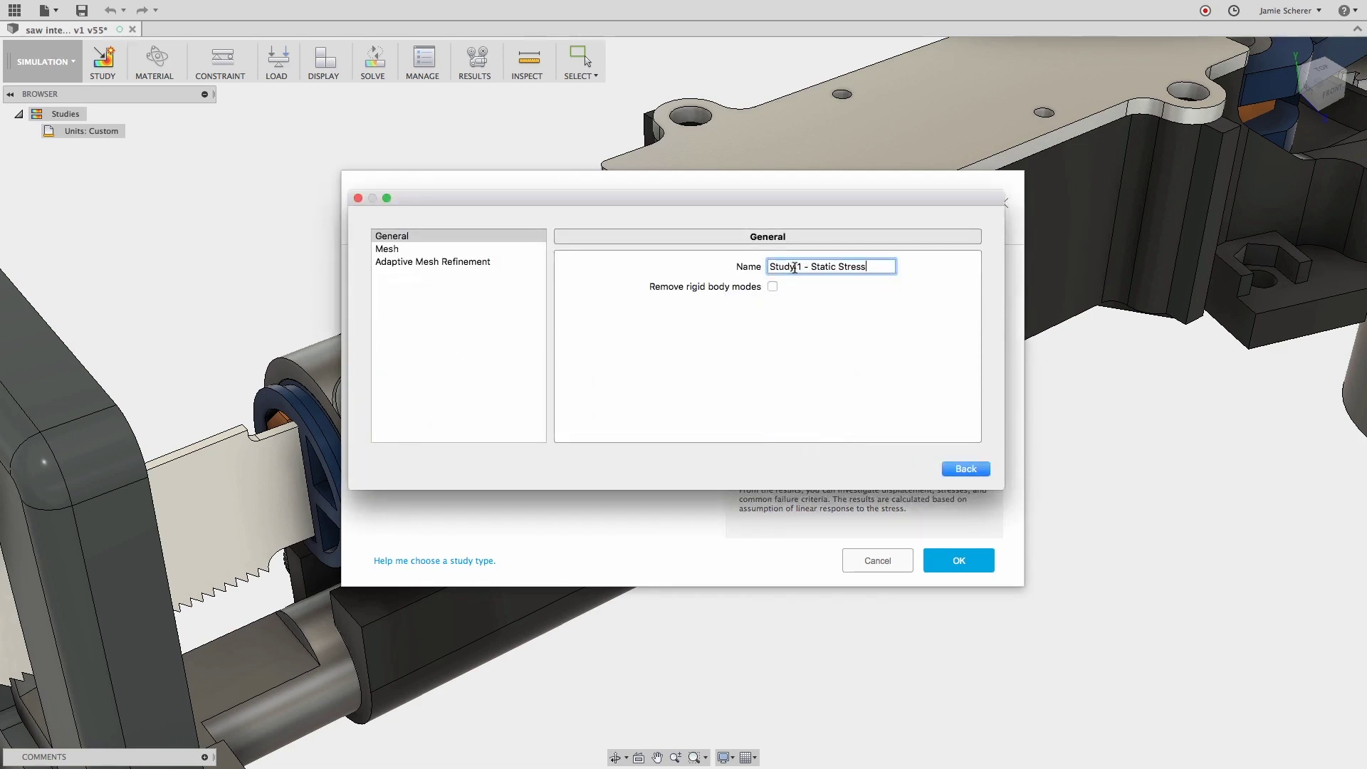
- Rename the study to 'Blade Rod Connector - Static Stress' and create it
left_click_drag(803, 266, 718, 267)
type("Blade Rod Connector- Static")
left_click(961, 470)
left_click(942, 560)
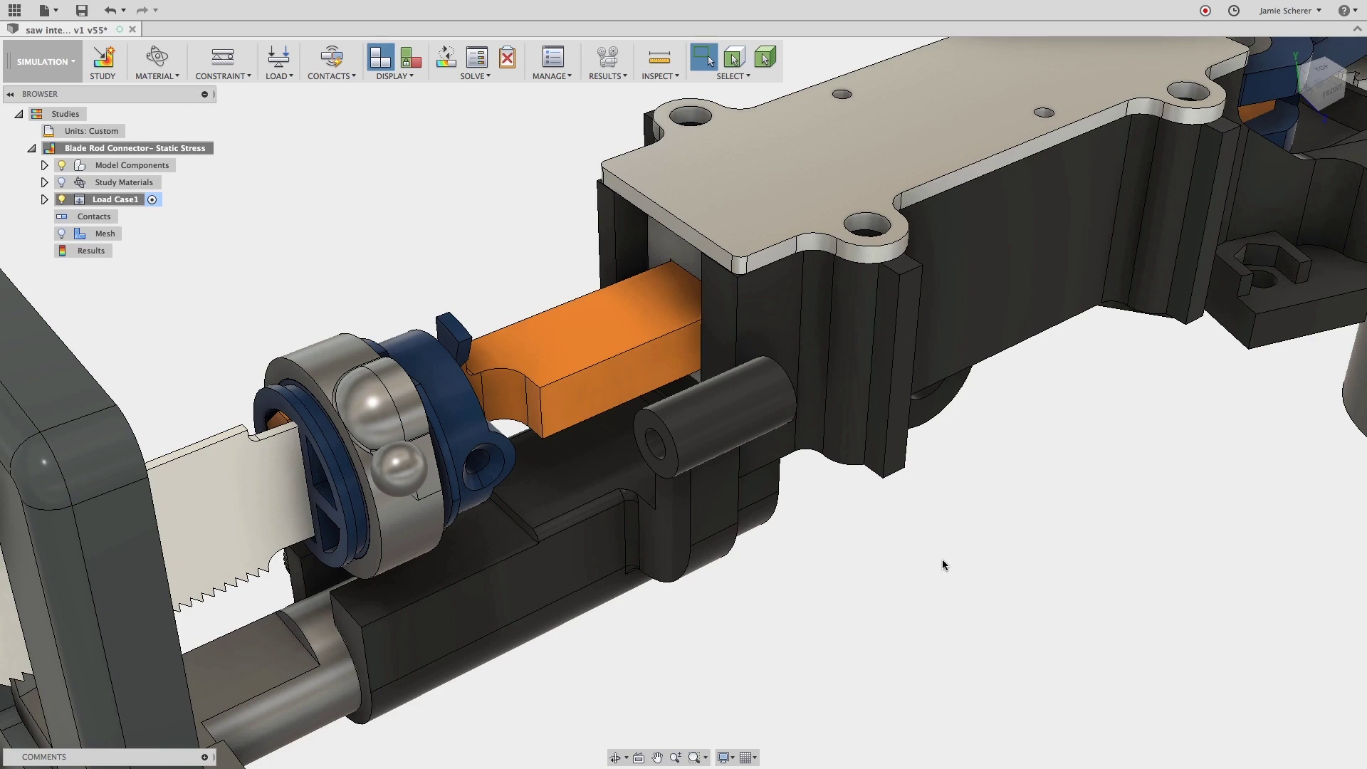
- Select the rod's faces and apply Suppress All Except Selected, leaving the rod and guide blocks
left_click(662, 285)
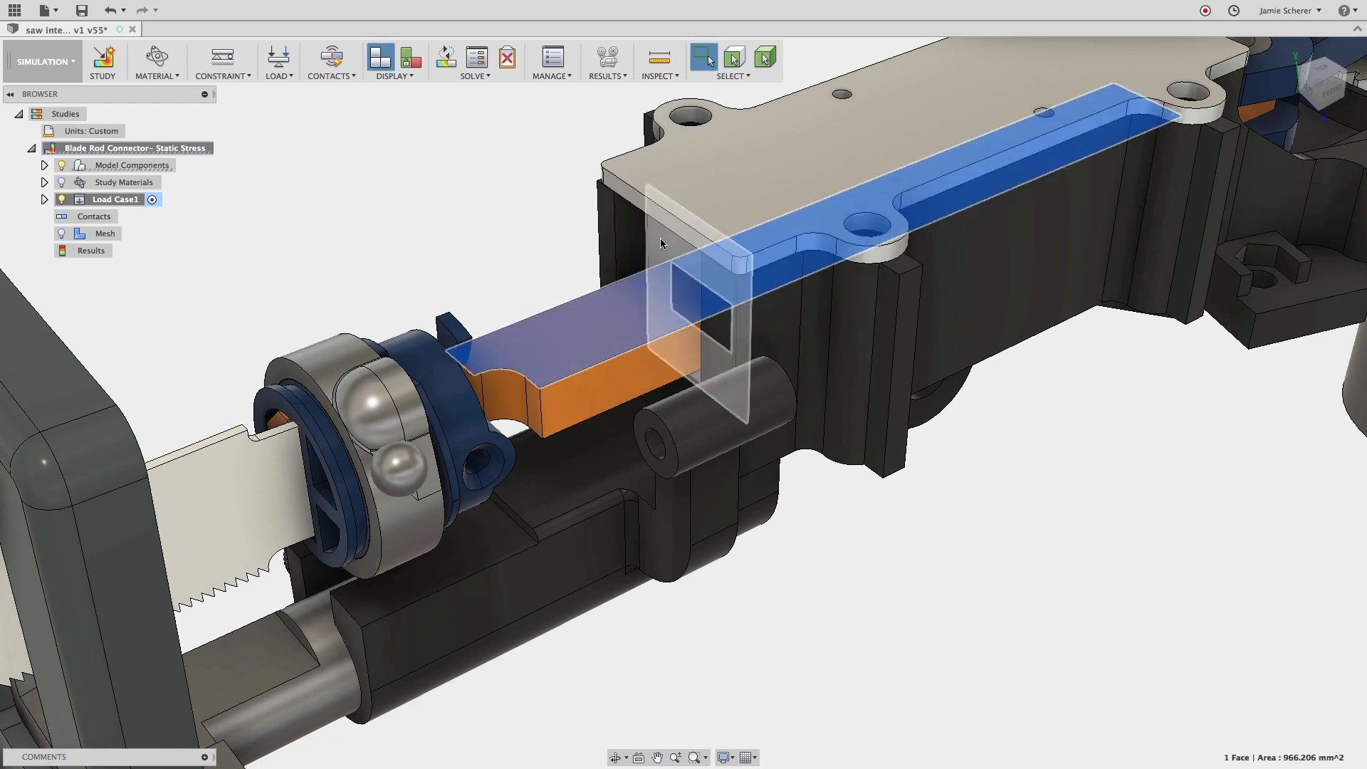
middle_click_drag(1047, 563, 440, 397, "shift")
left_click(933, 356)
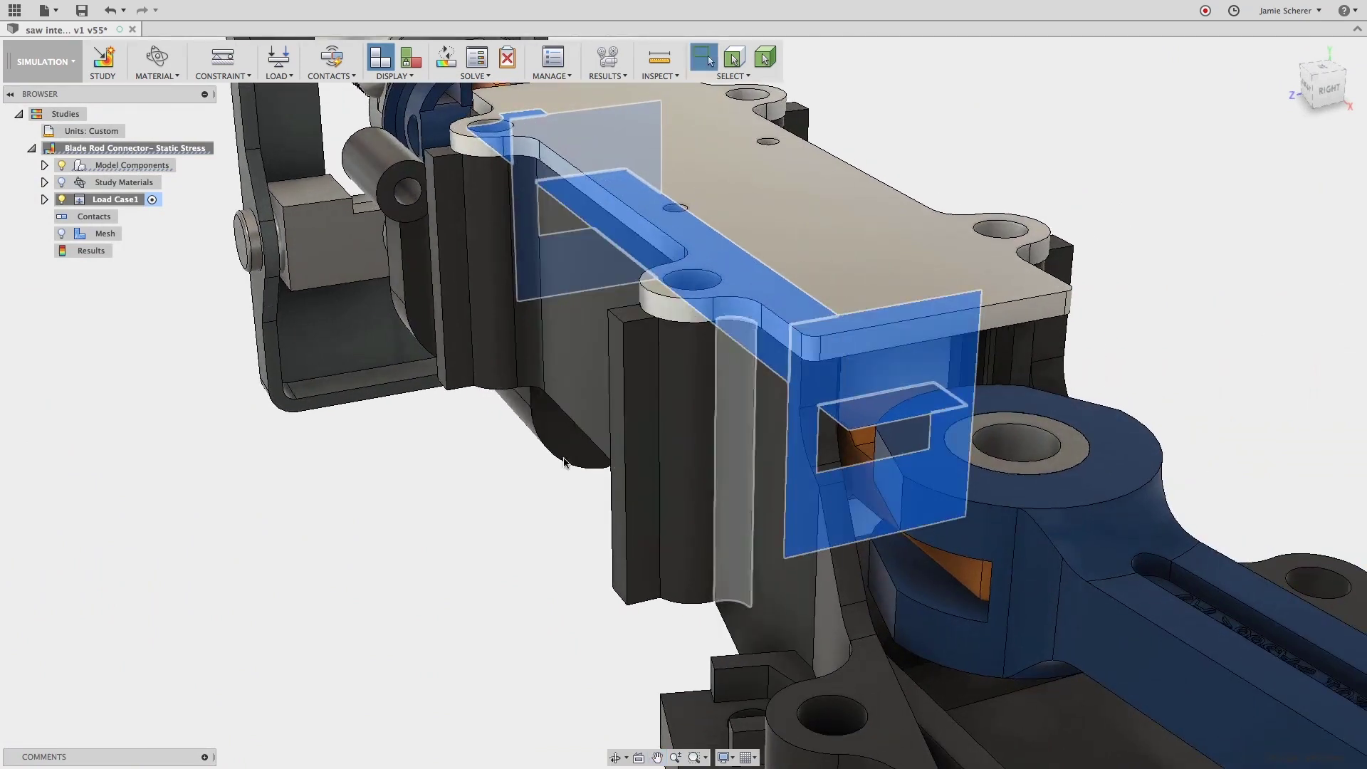
right_click(443, 511)
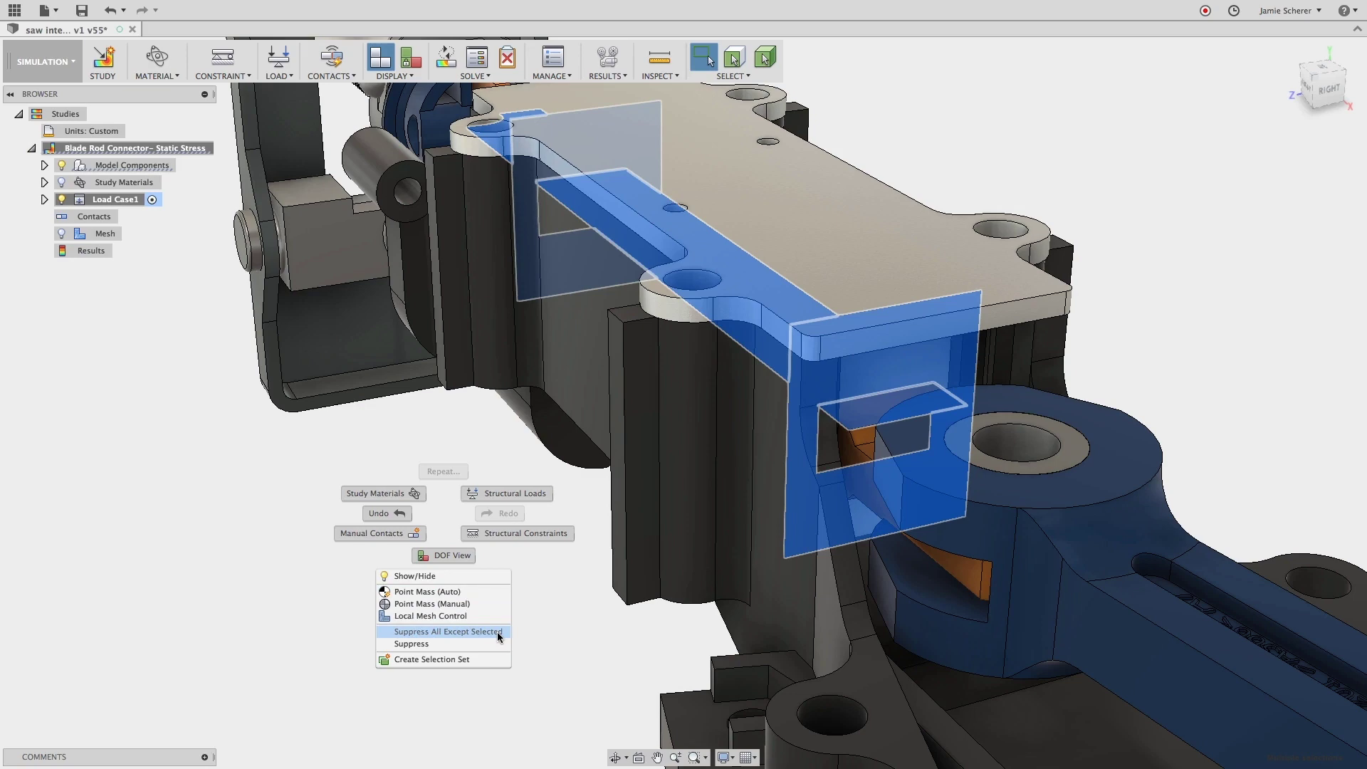
left_click(470, 632)
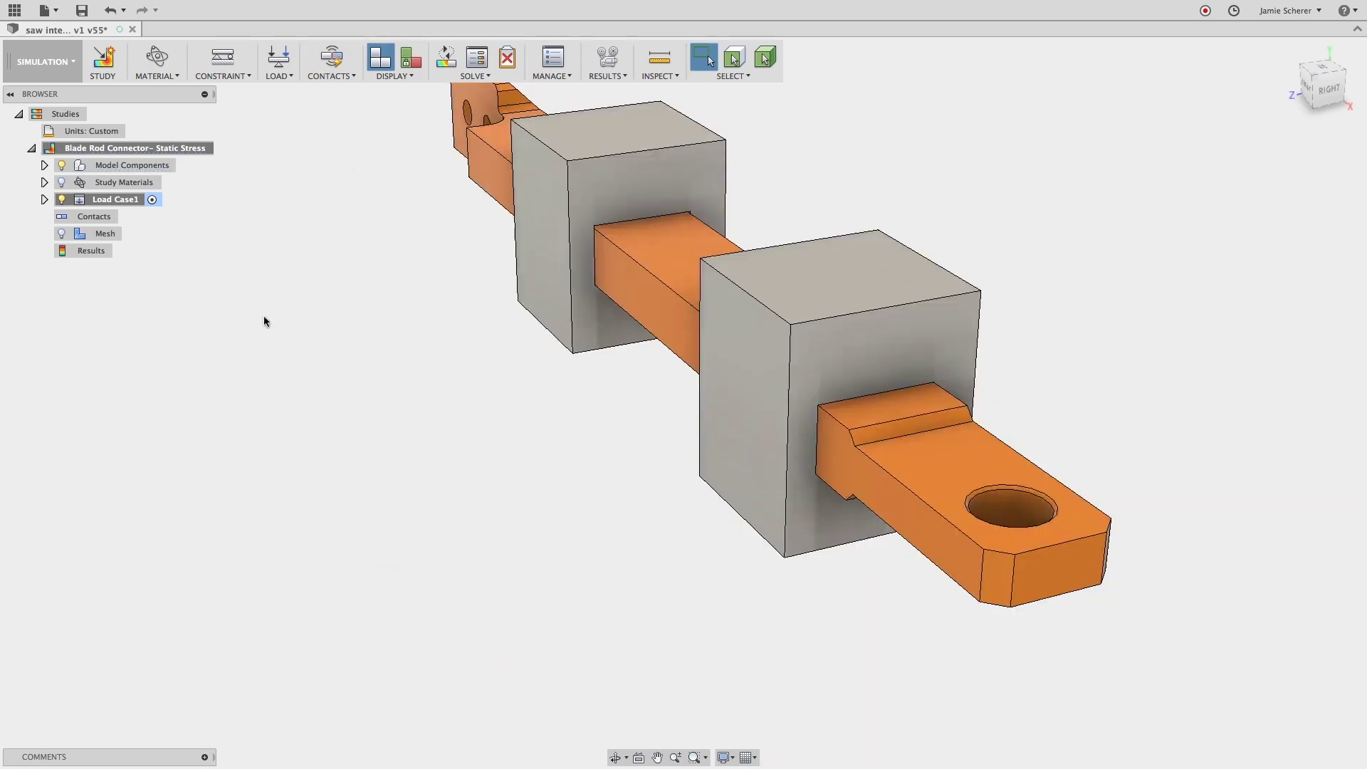
middle_click_drag(298, 350, 485, 354, "shift")
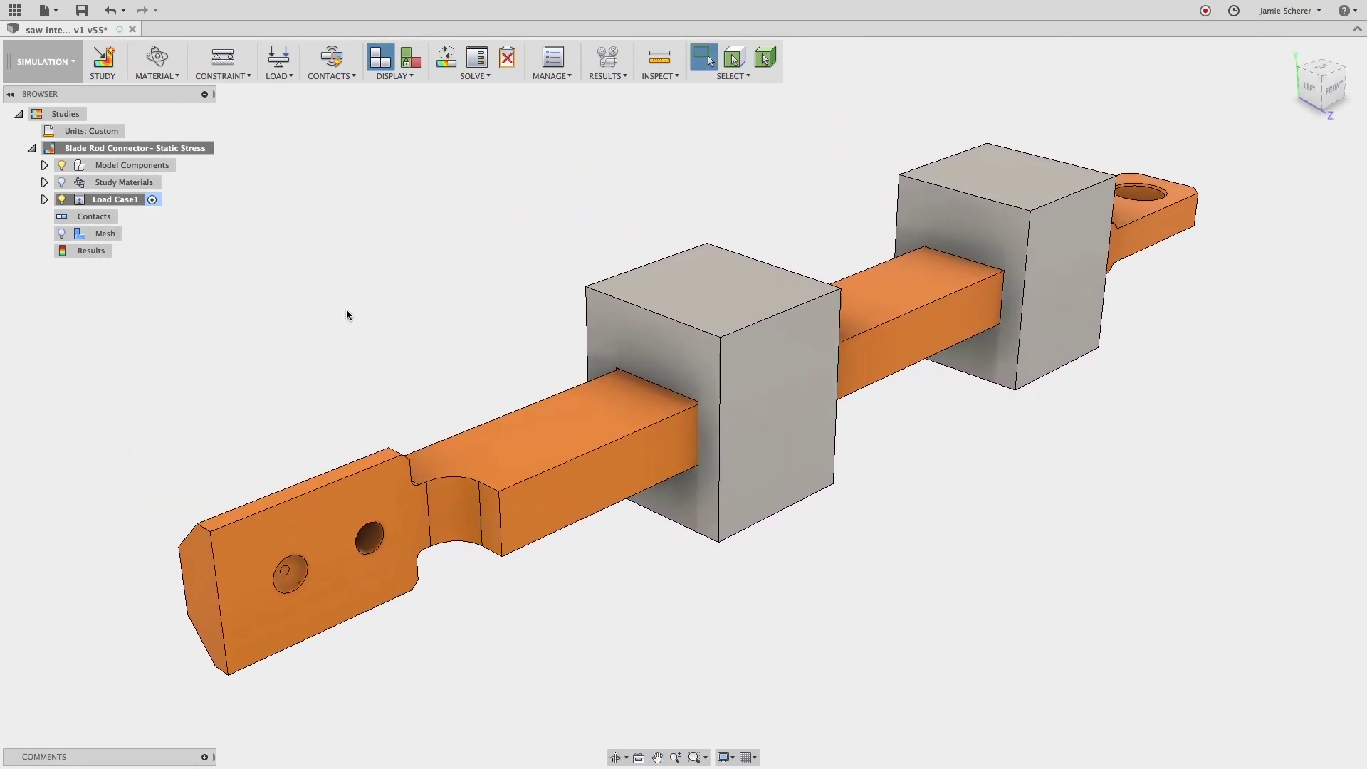
left_click(45, 165)
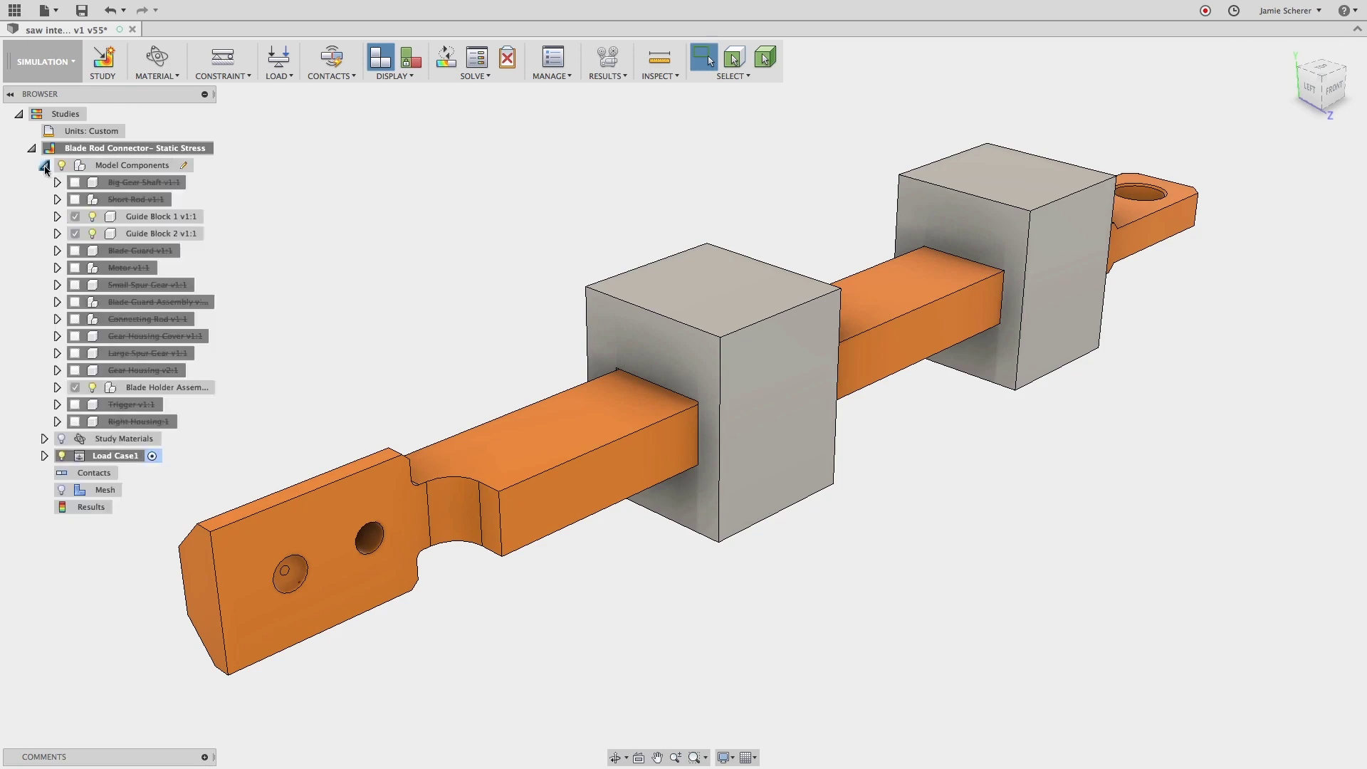
left_click(93, 216)
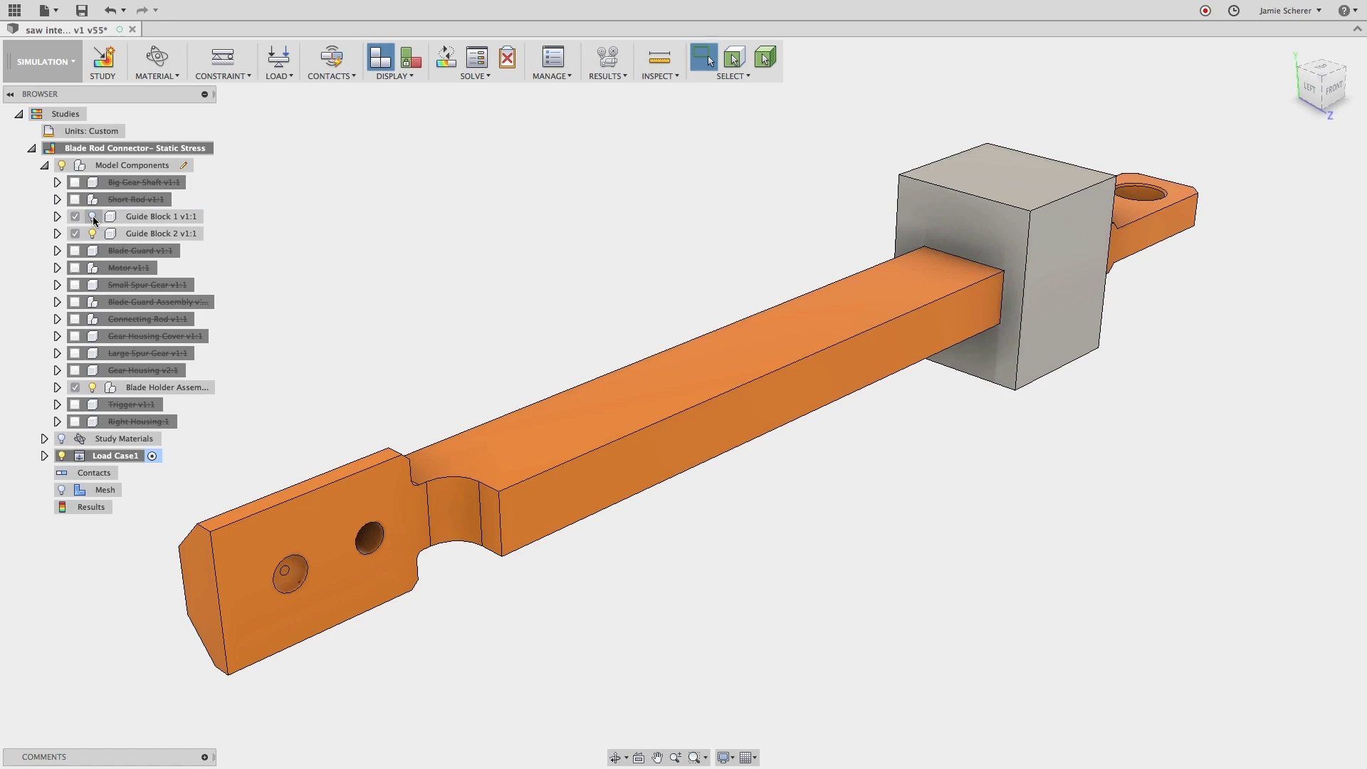
left_click(92, 217)
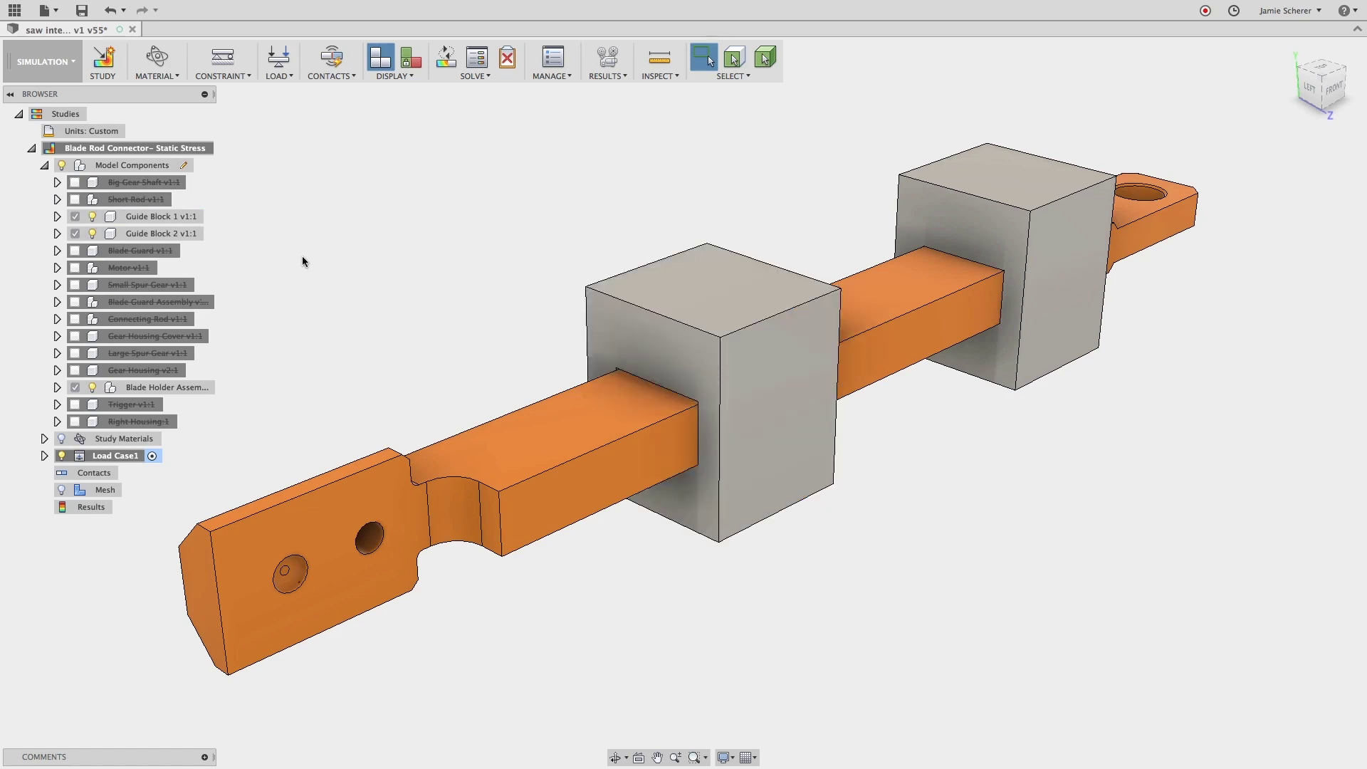
left_click(45, 165)
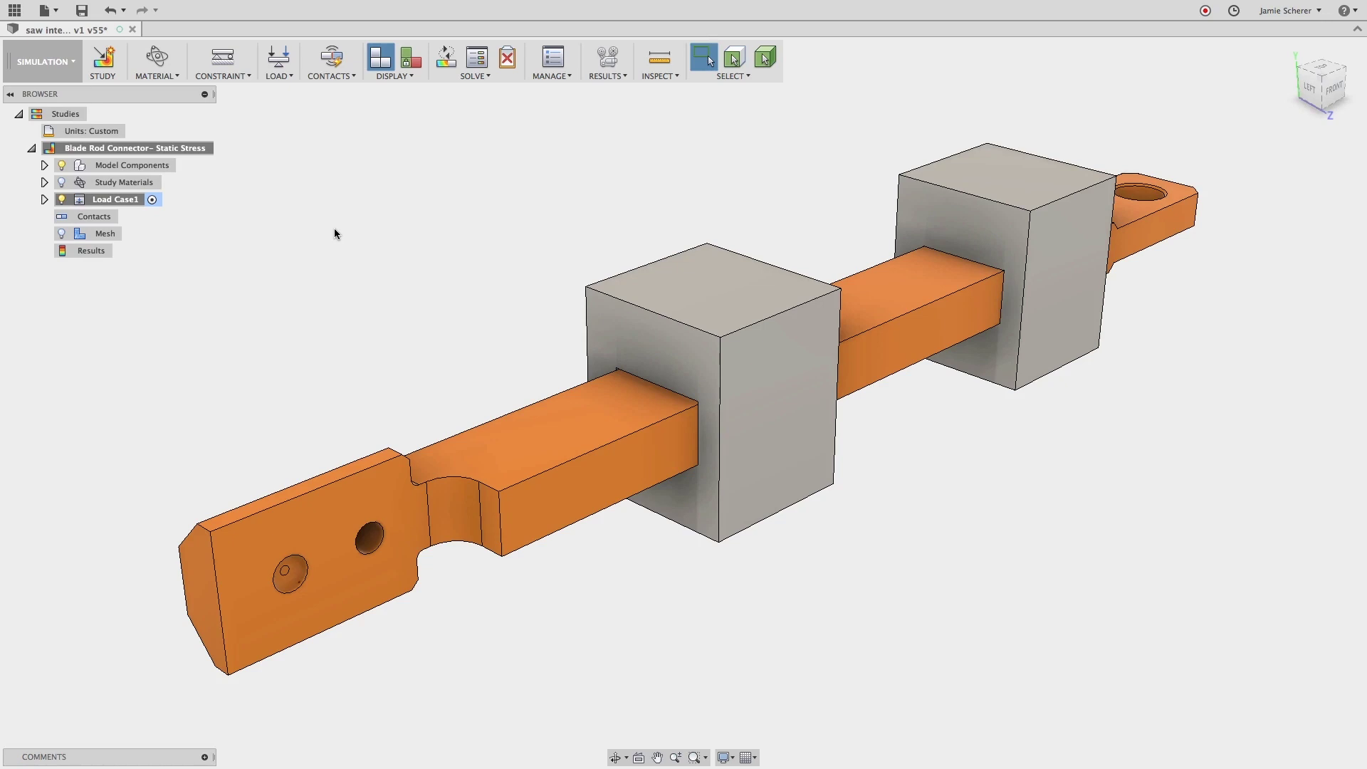
- In Study Materials, keep the Reciprocating Rod's material as 'Same as Model' steel
left_click(158, 61)
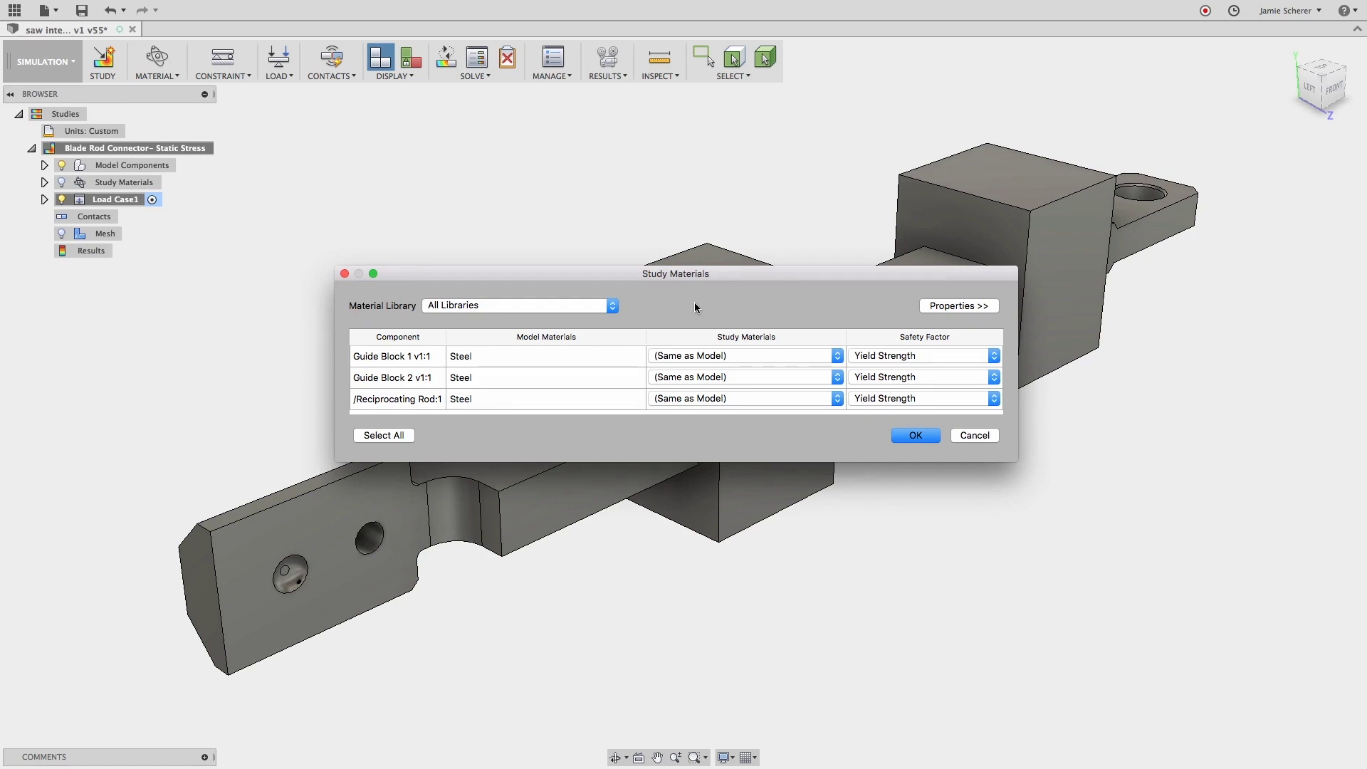
left_click(836, 399)
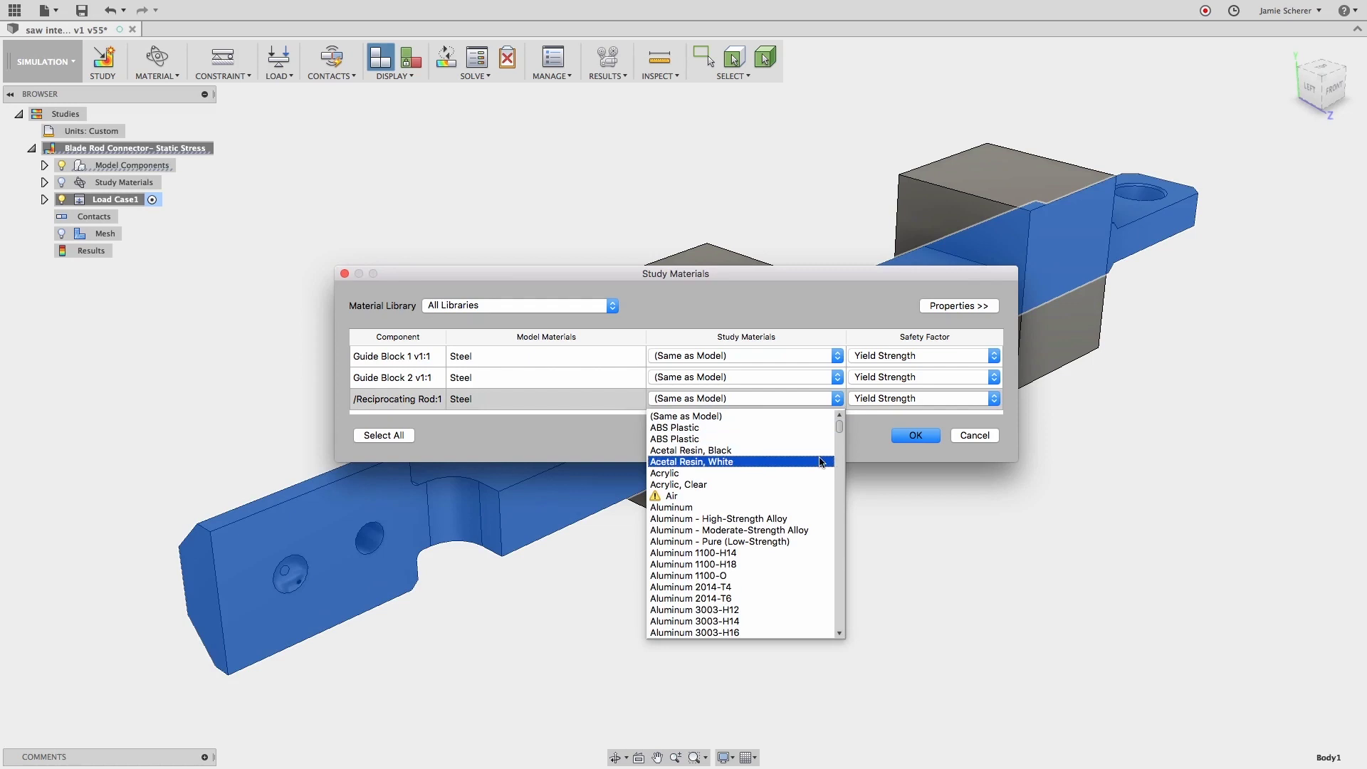
type("st")
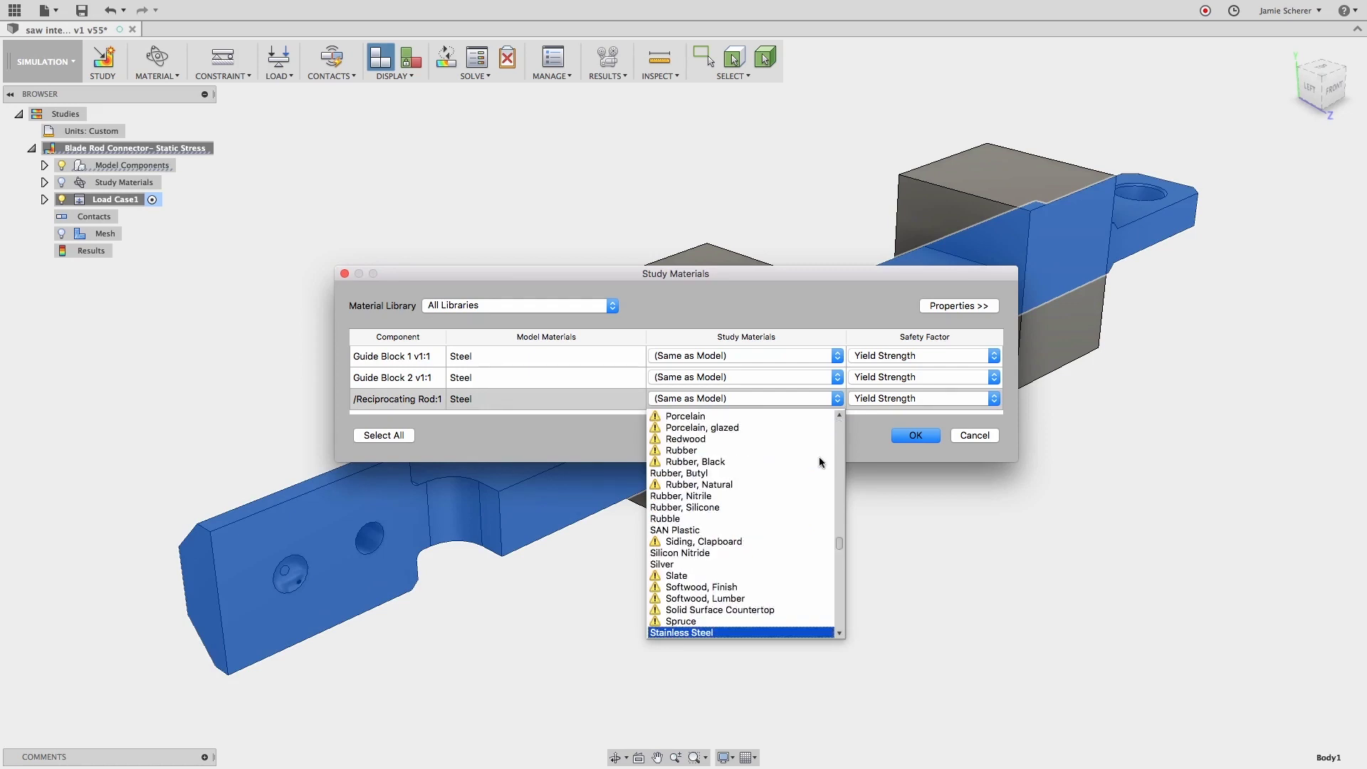
scroll(819, 461, "down", 5)
scroll(775, 550, "down", 5)
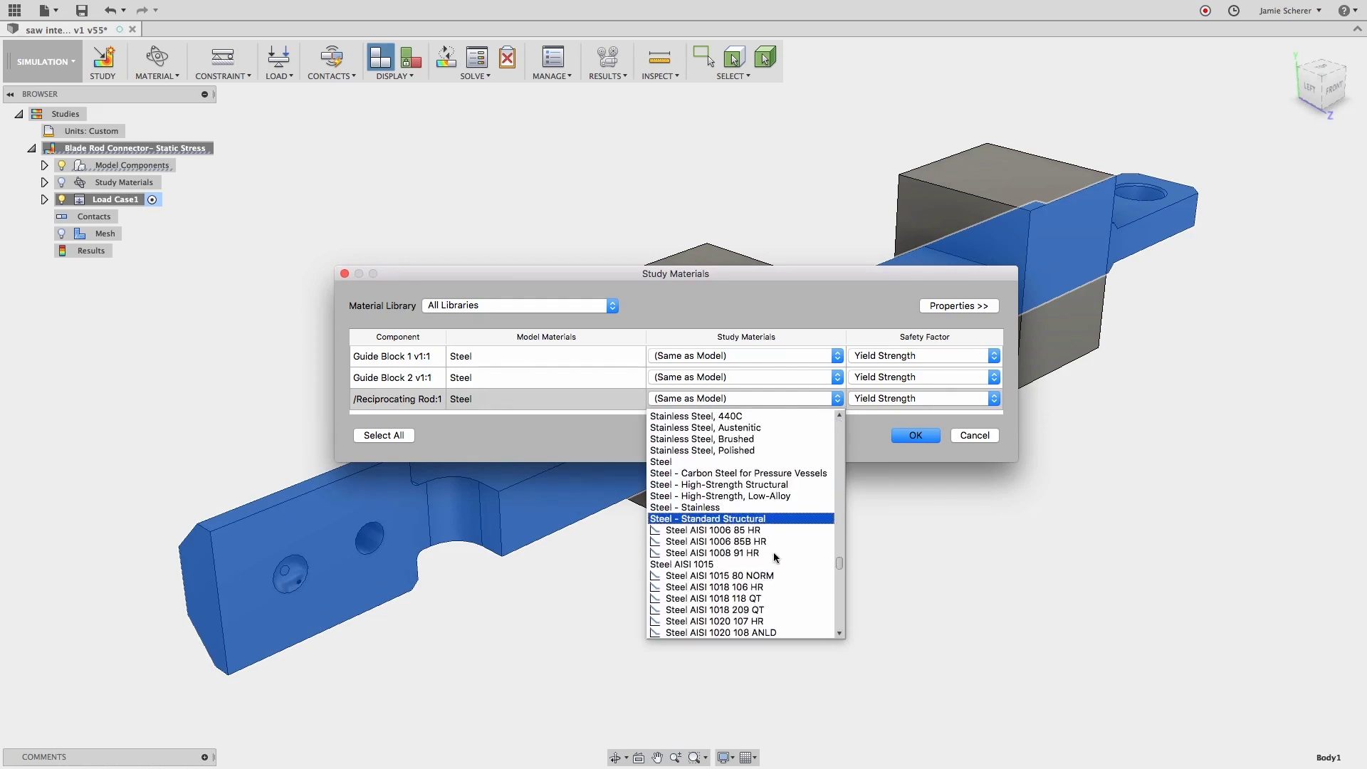
scroll(766, 577, "down", 1)
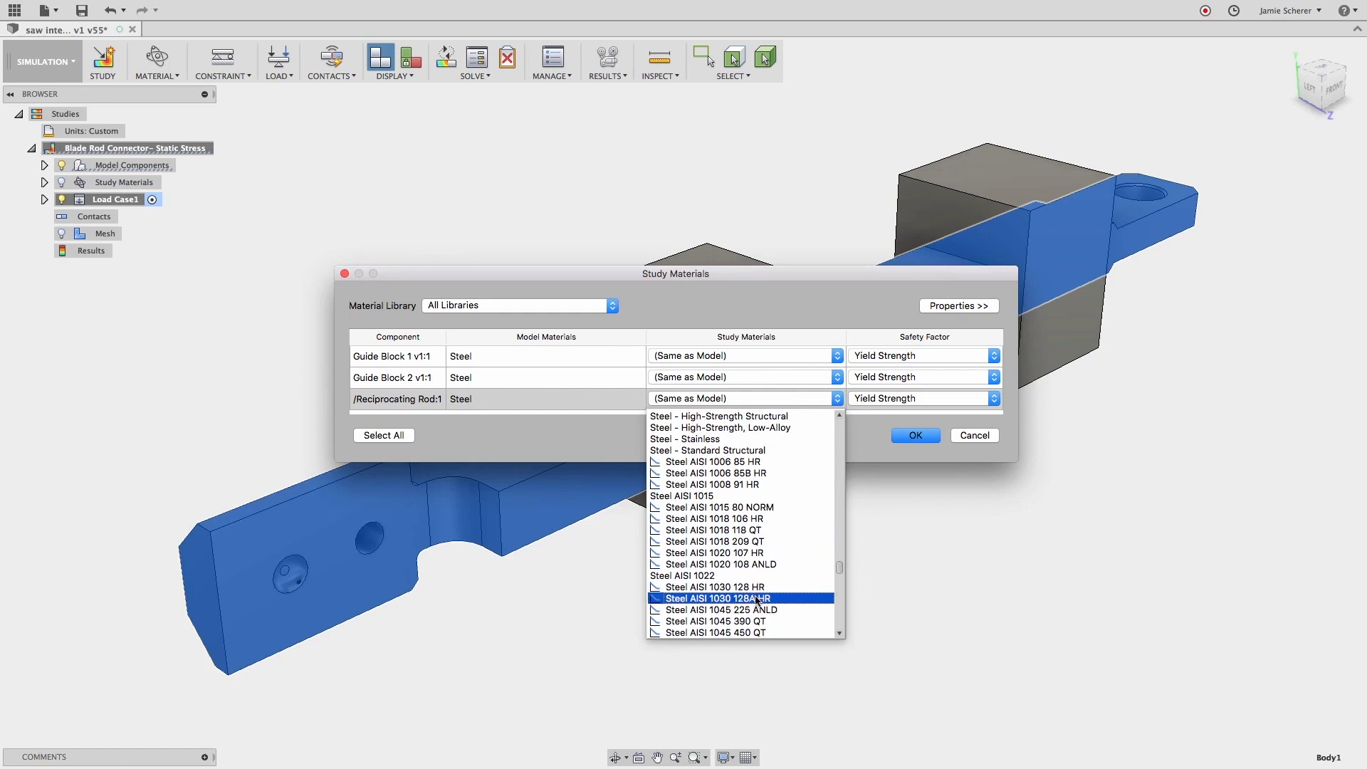
scroll(757, 601, "down", 1)
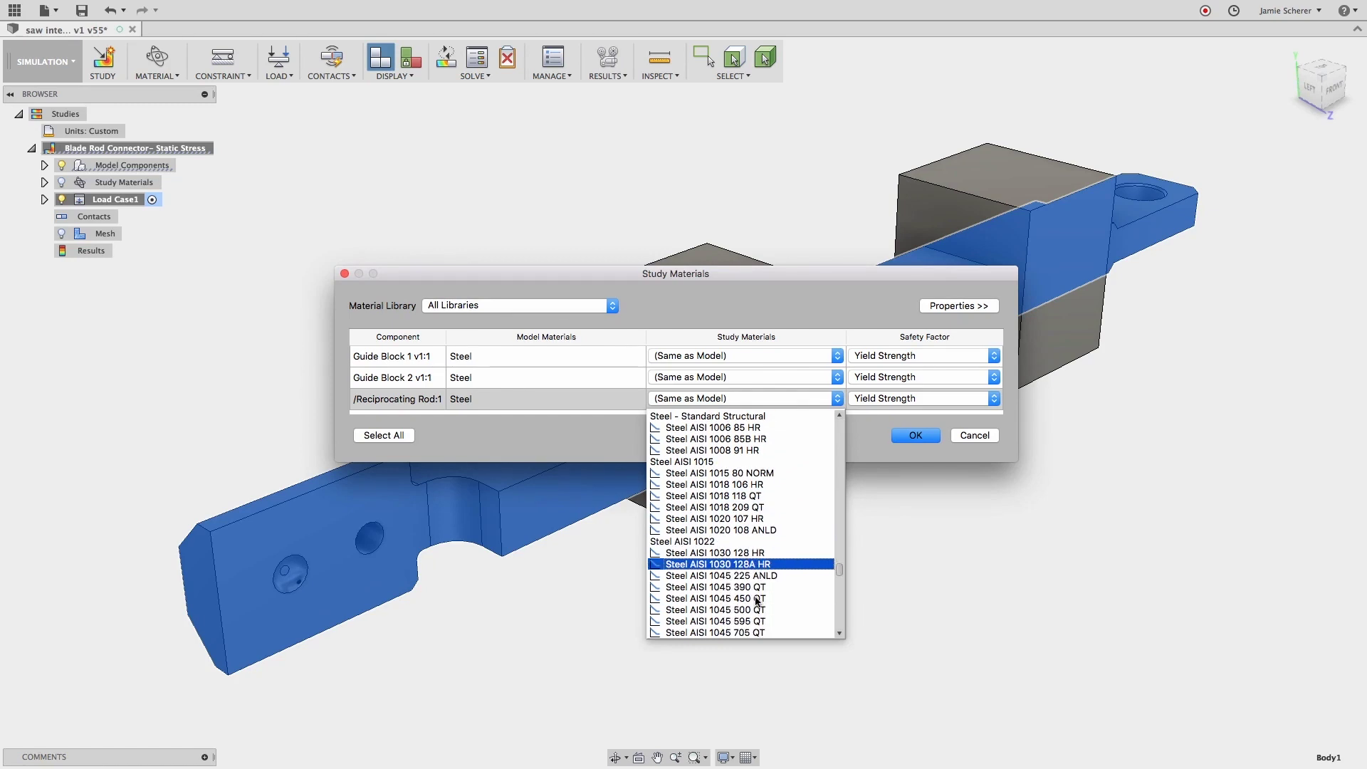
left_click(868, 456)
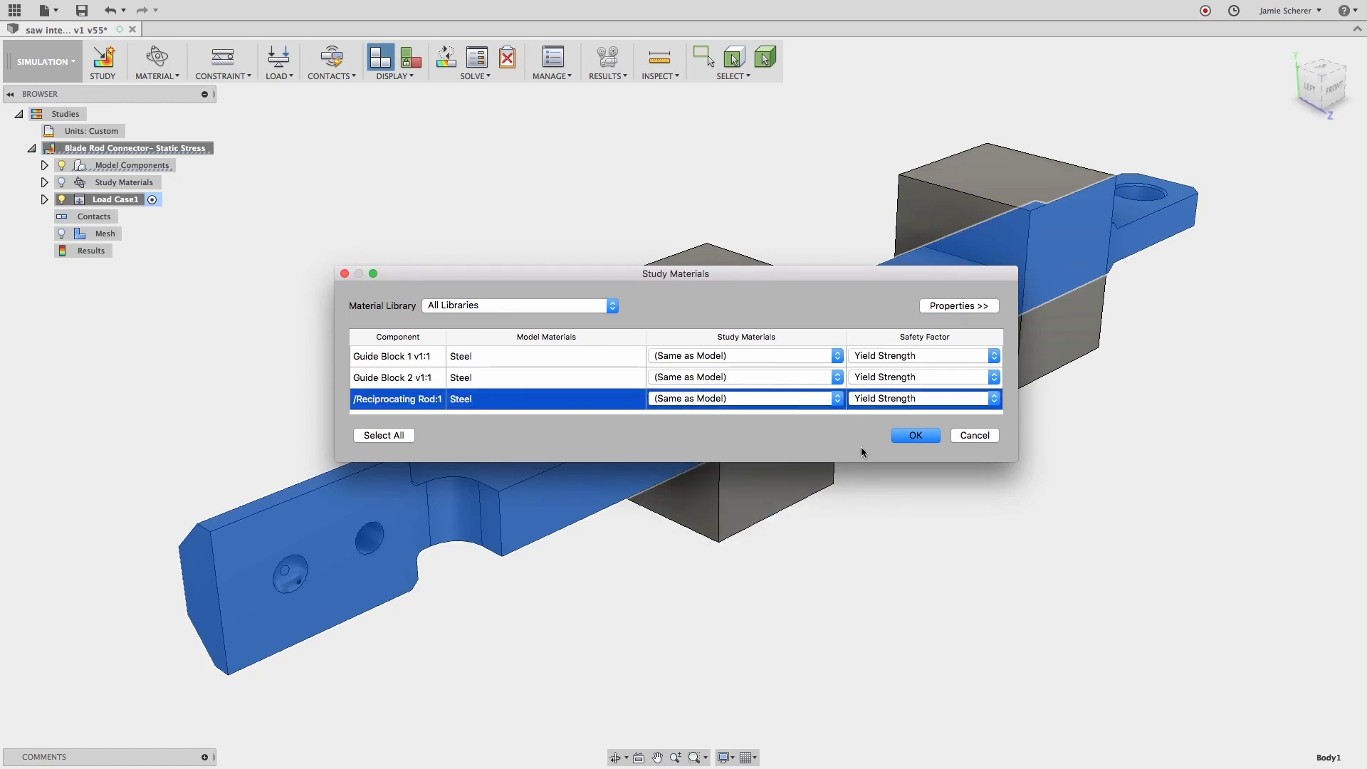
- Keep Yield Strength as the rod's safety factor and accept the study materials
left_click(959, 306)
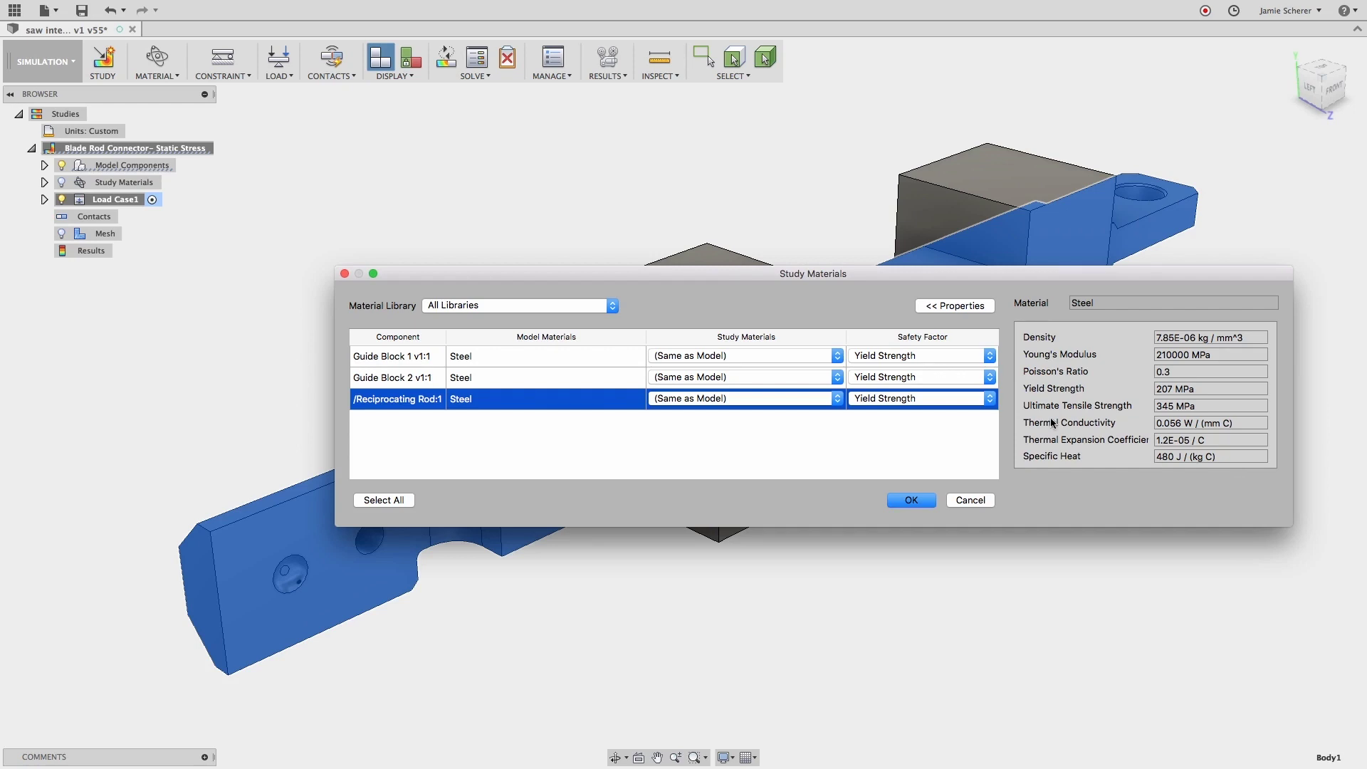
left_click(990, 398)
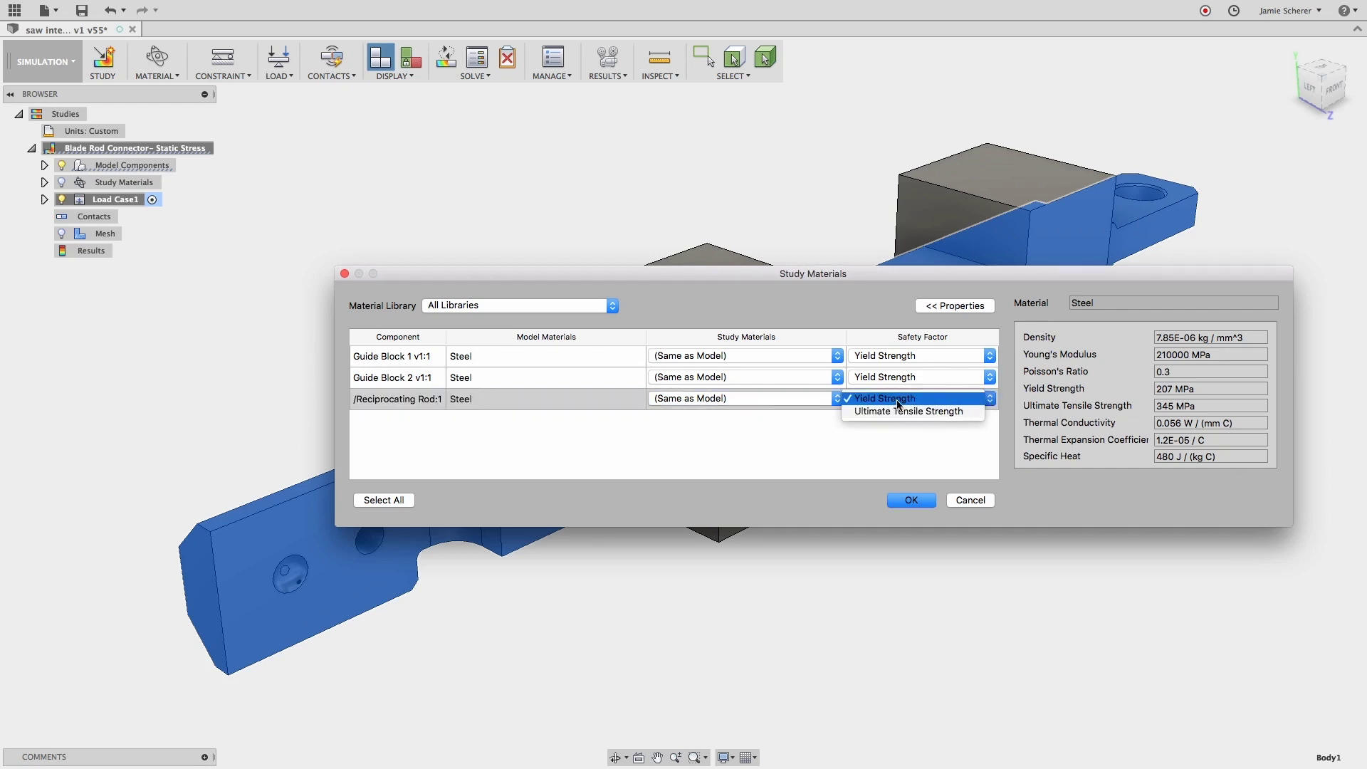
left_click(928, 403)
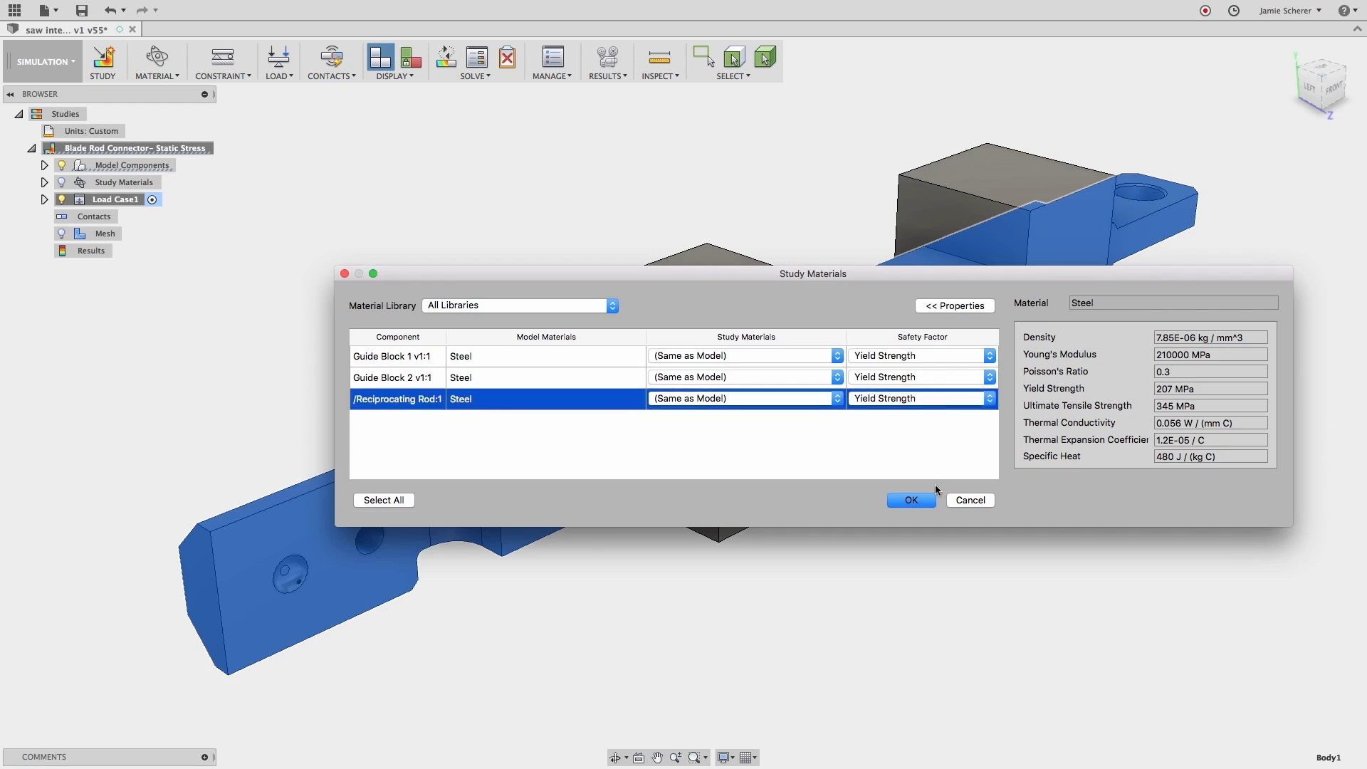
left_click(924, 499)
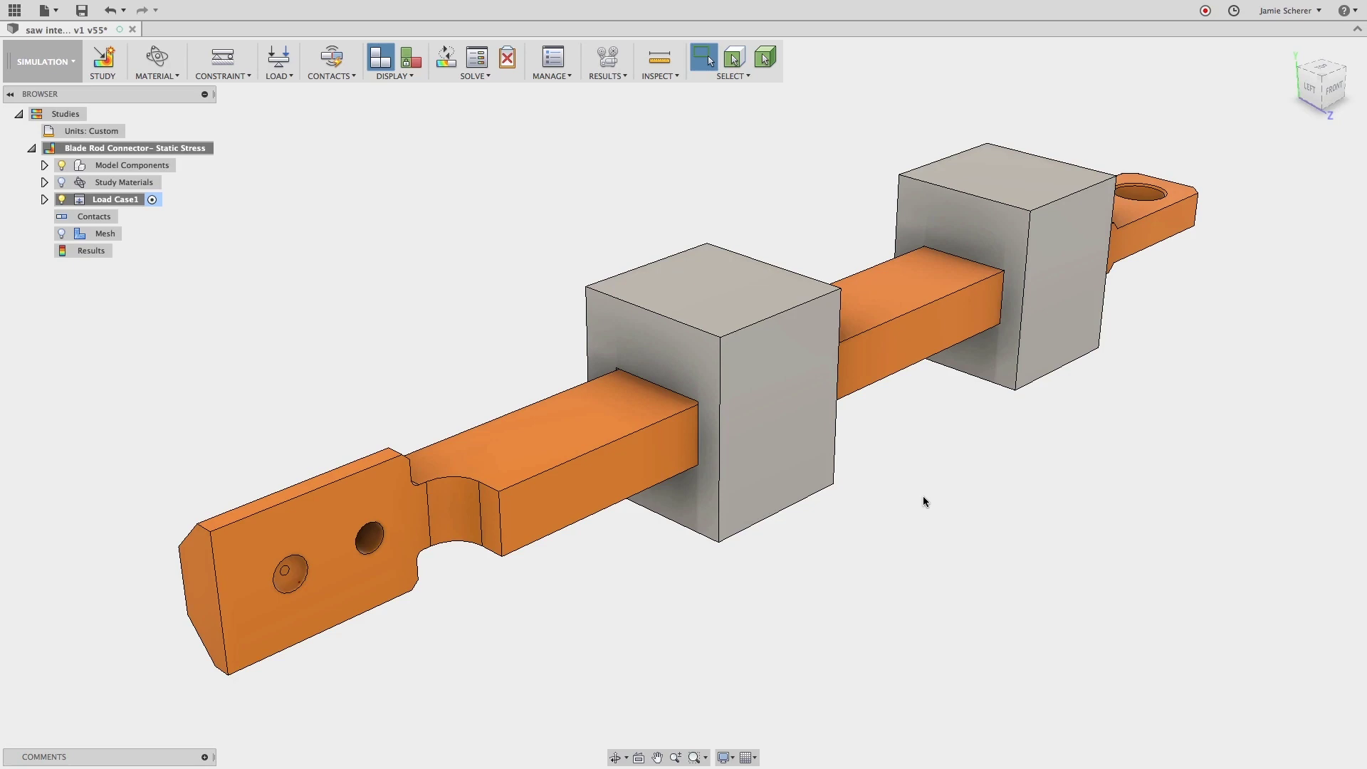
- Add a Fixed constraint on the rod's far-end hole and both guide block bottom faces
left_click(228, 65)
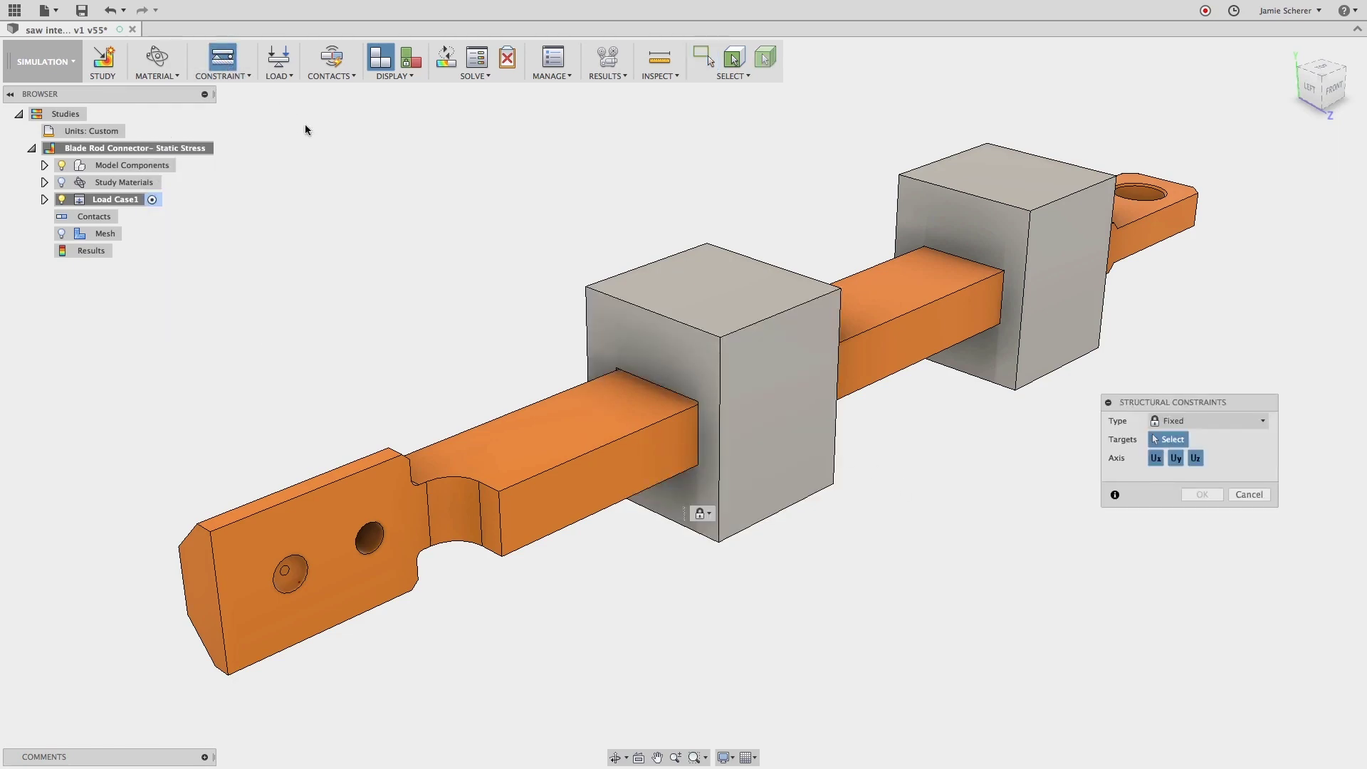
left_click(1220, 430)
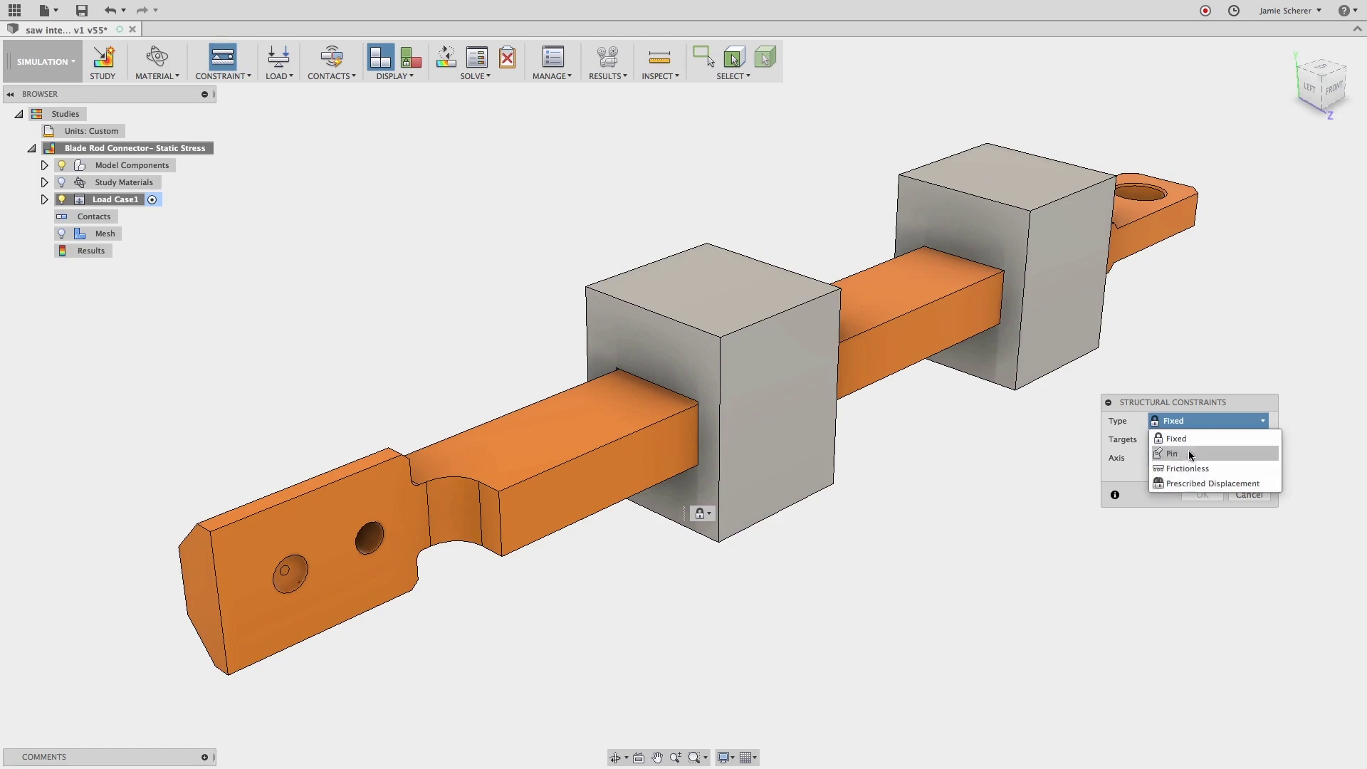
left_click(1177, 442)
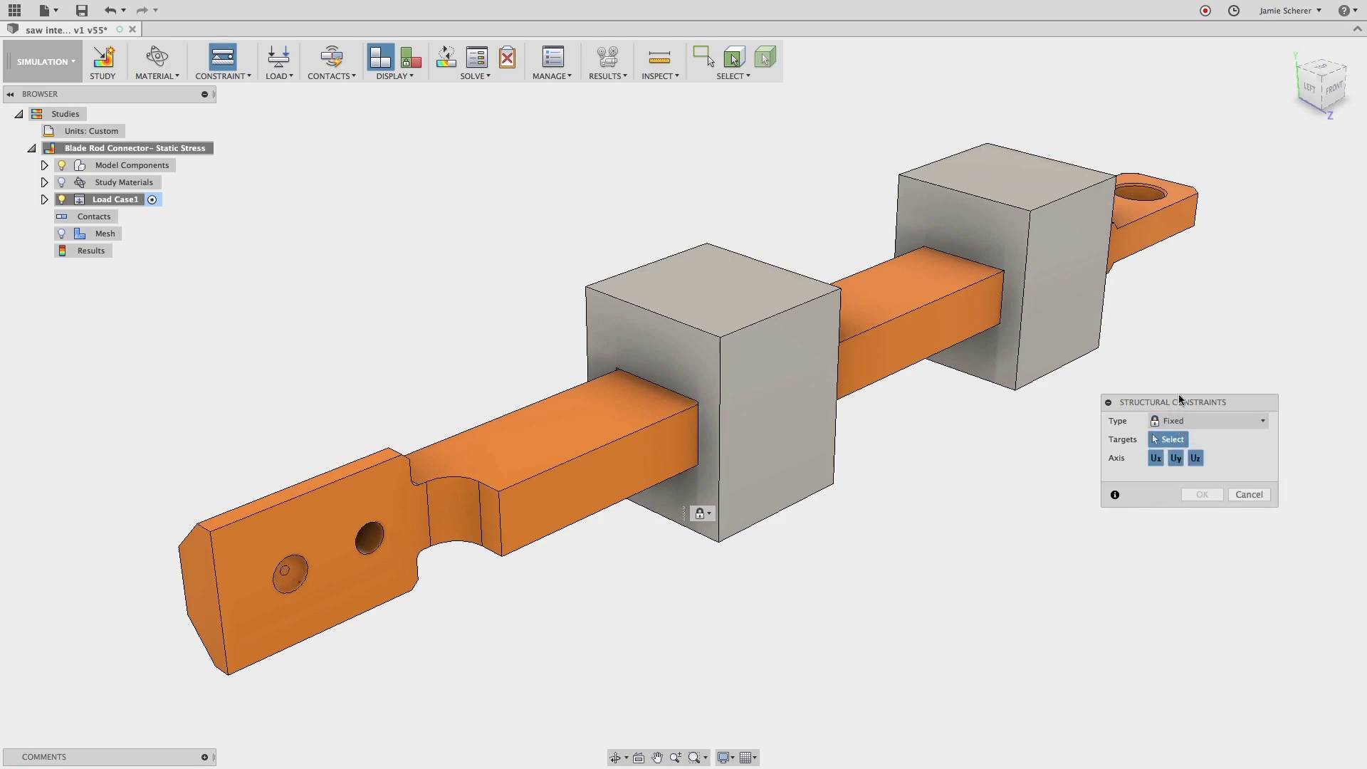
left_click(1140, 190)
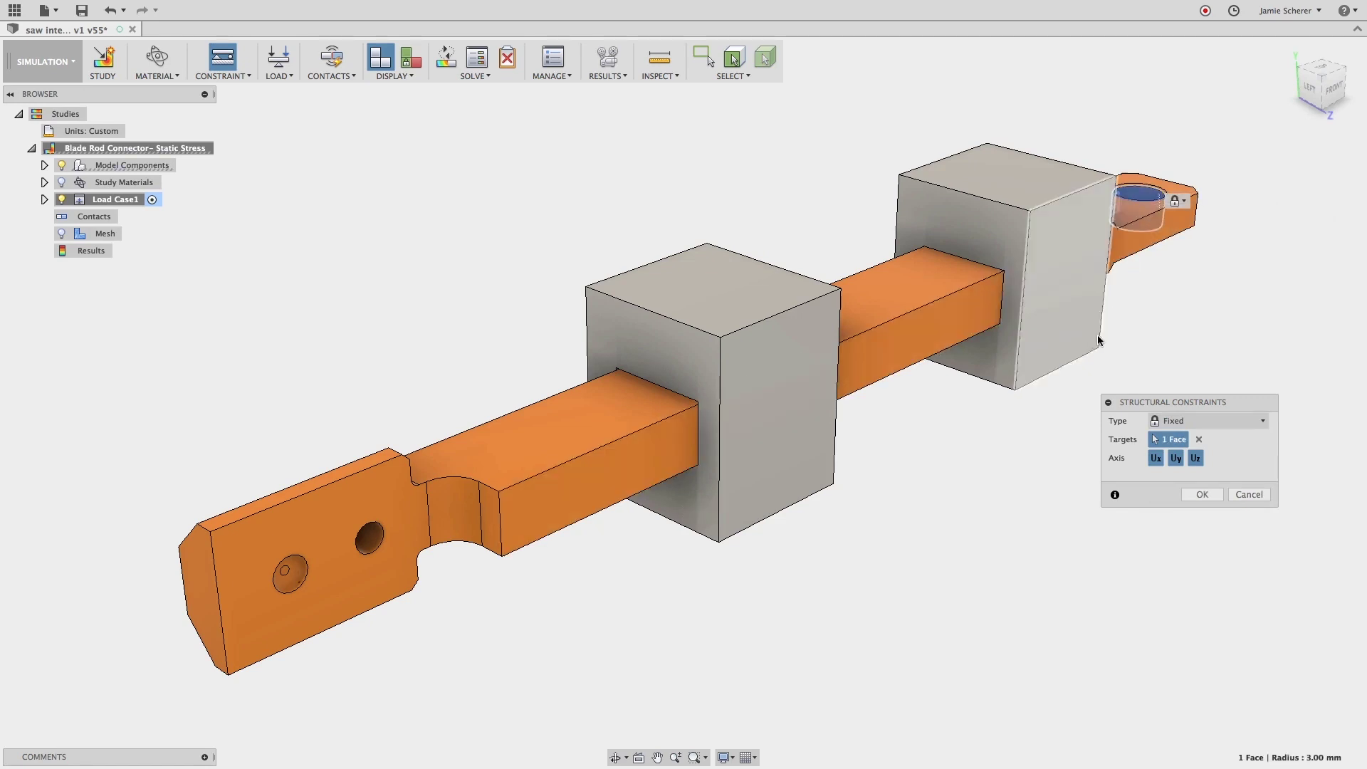
left_click(1046, 364)
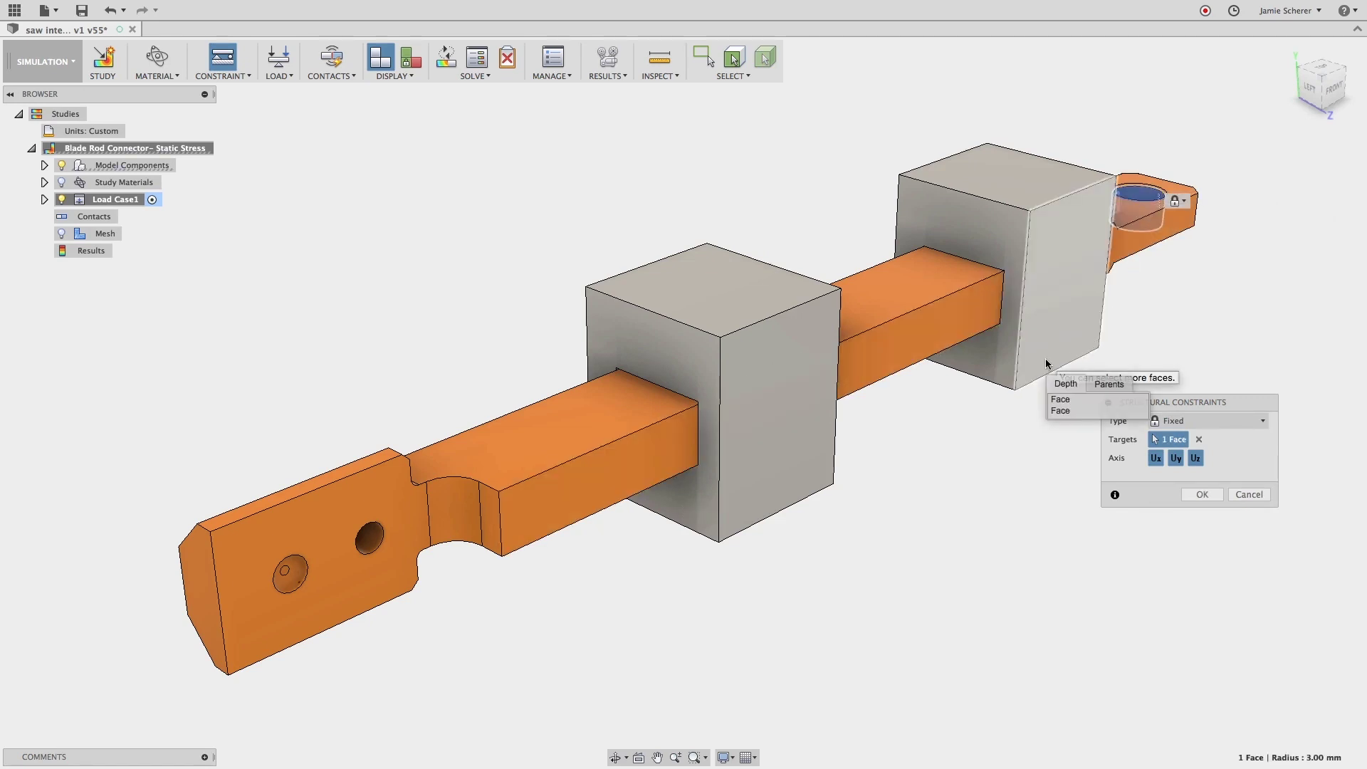
left_click(1064, 409)
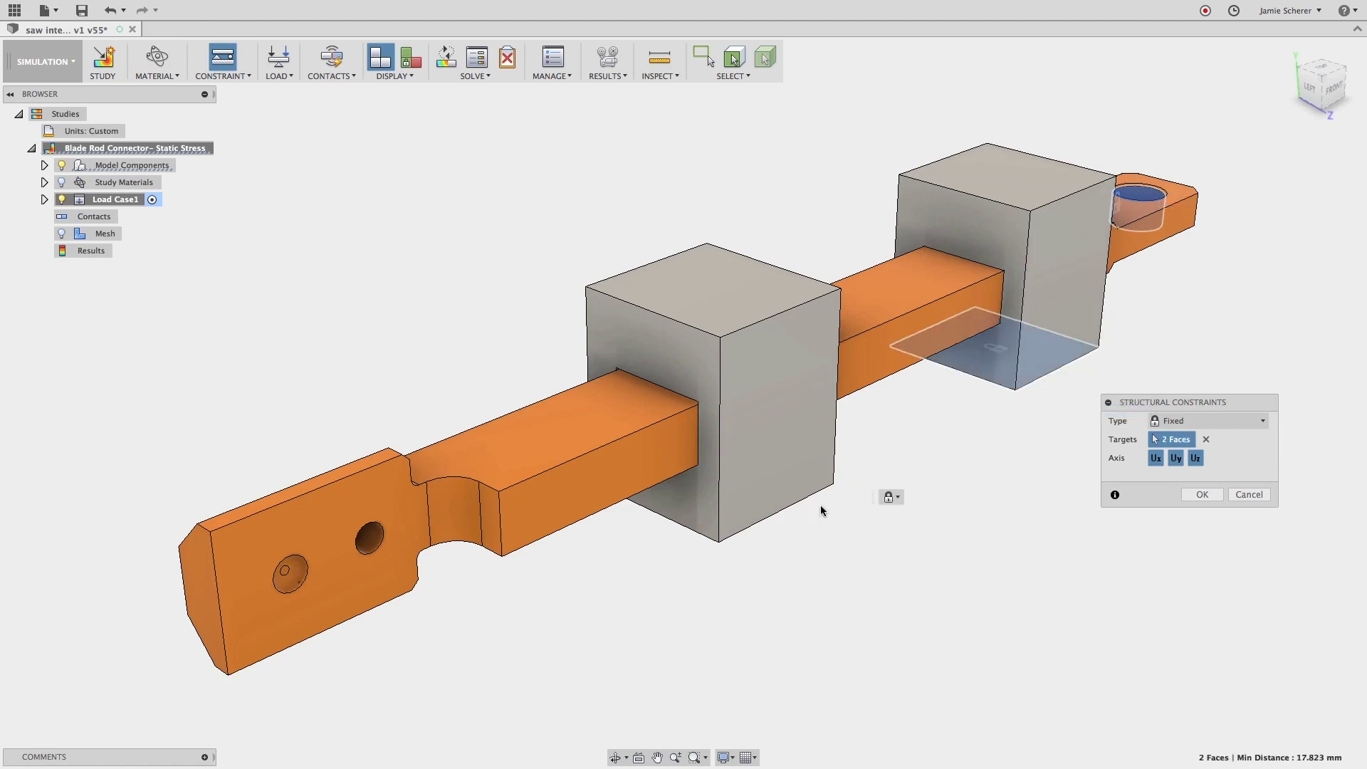
left_click(781, 514)
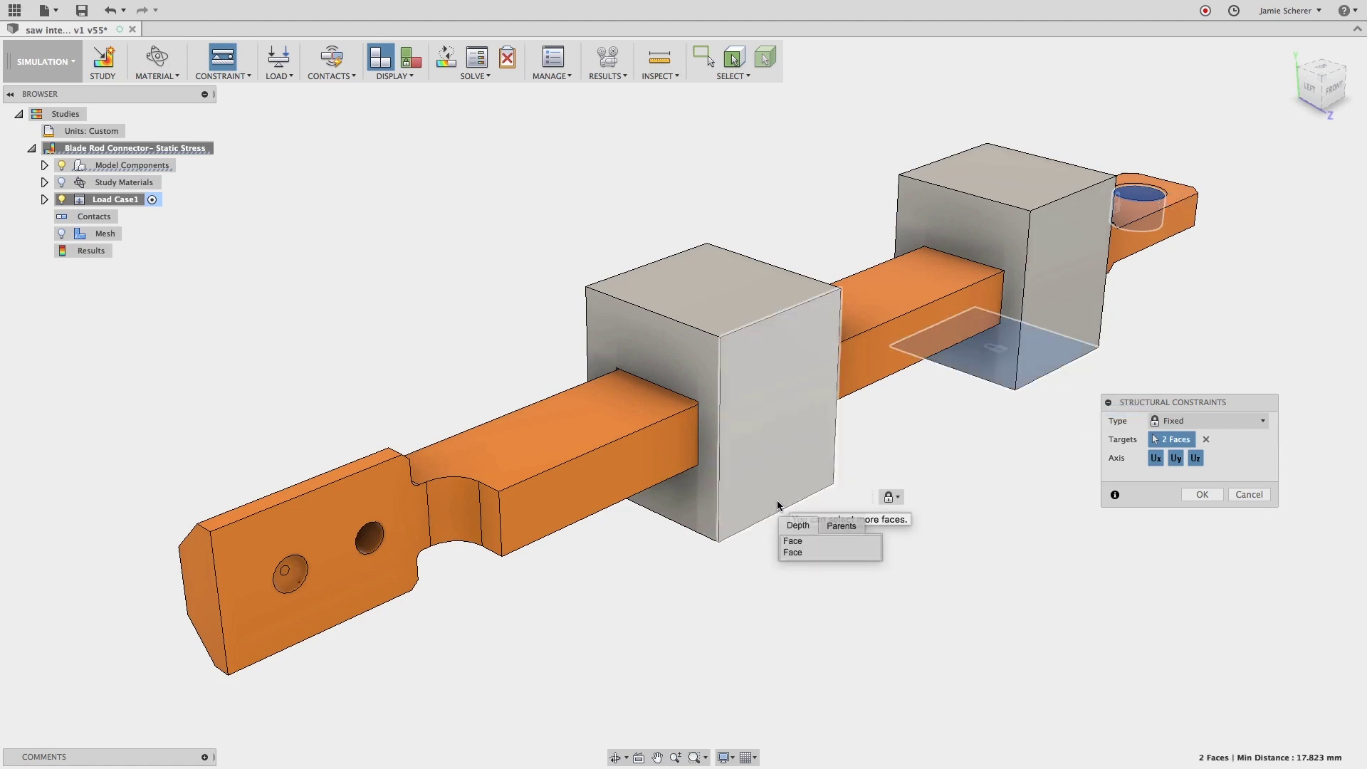
left_click(792, 553)
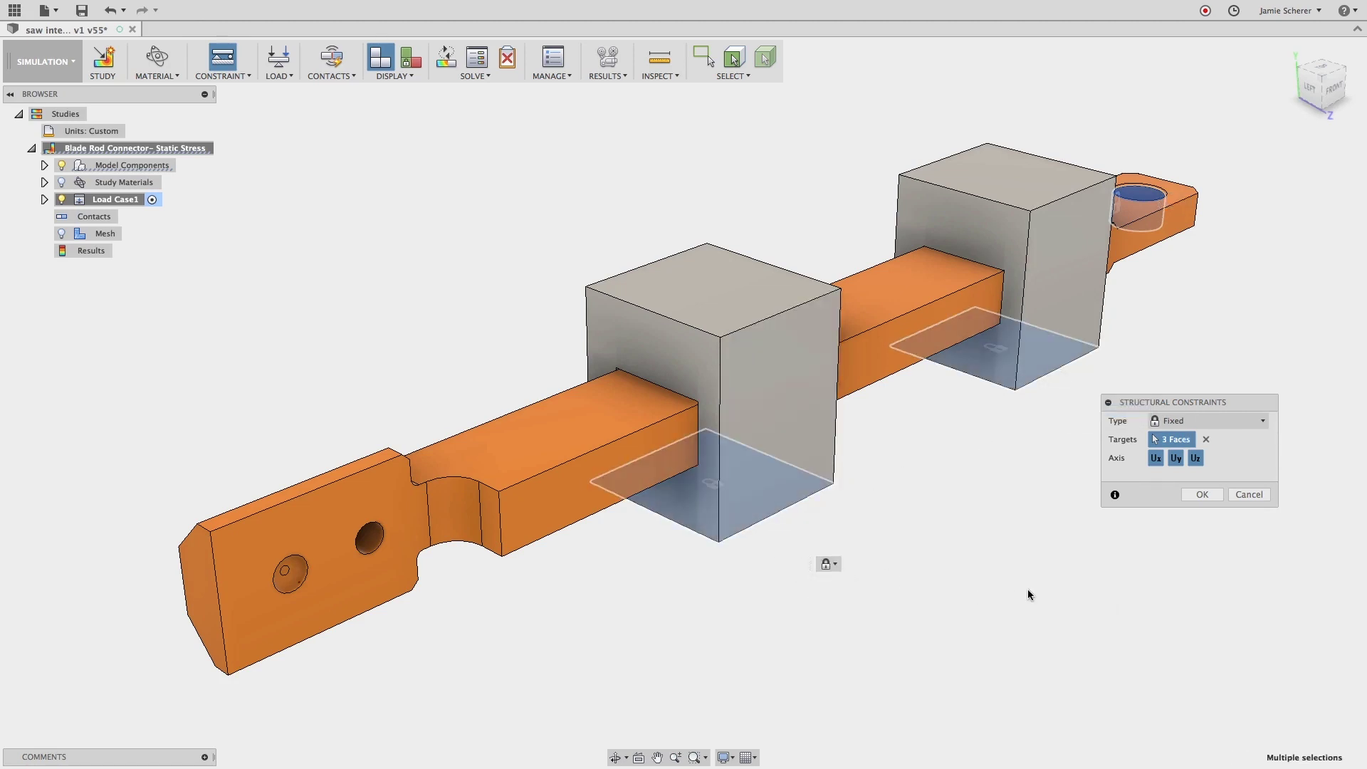
left_click(1201, 494)
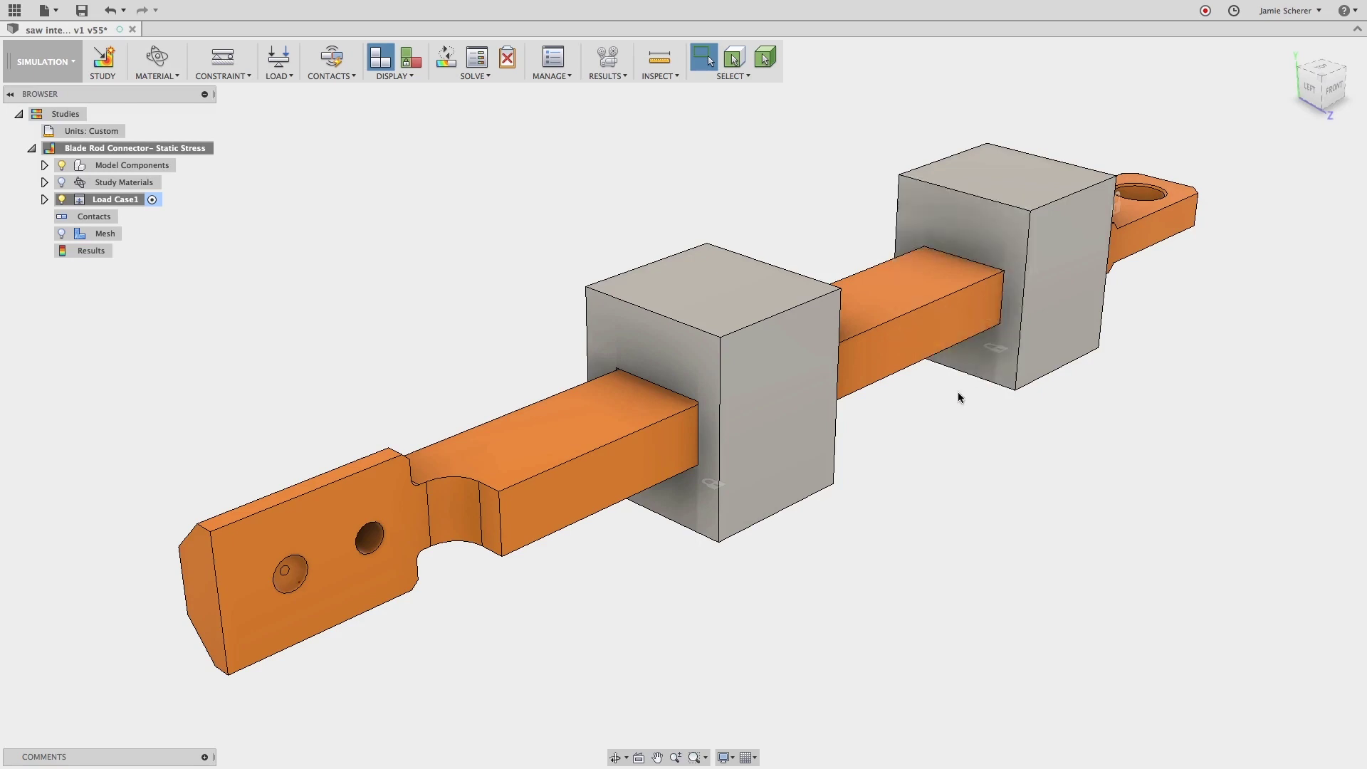
- Expand Load Case1's loads and constraints and bring up the options for Fixed1
left_click(44, 200)
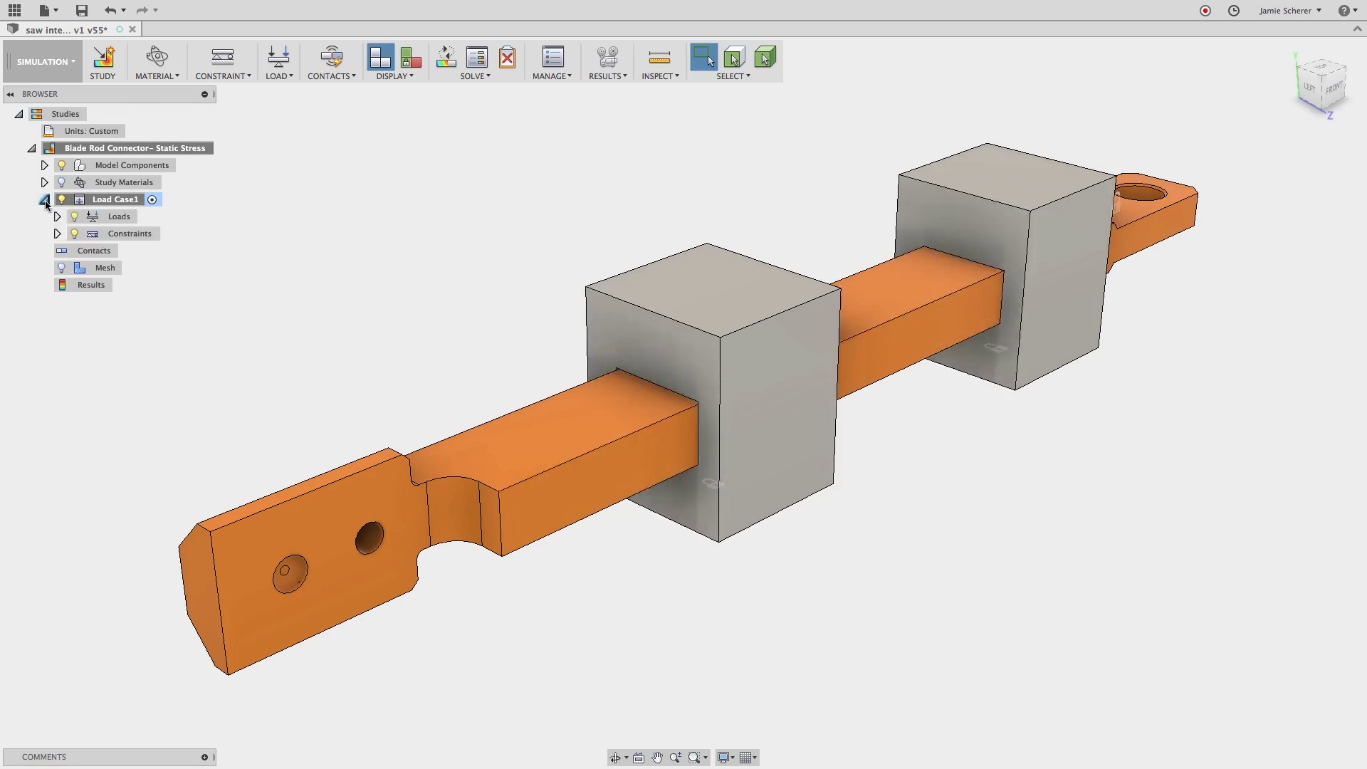
left_click(57, 216)
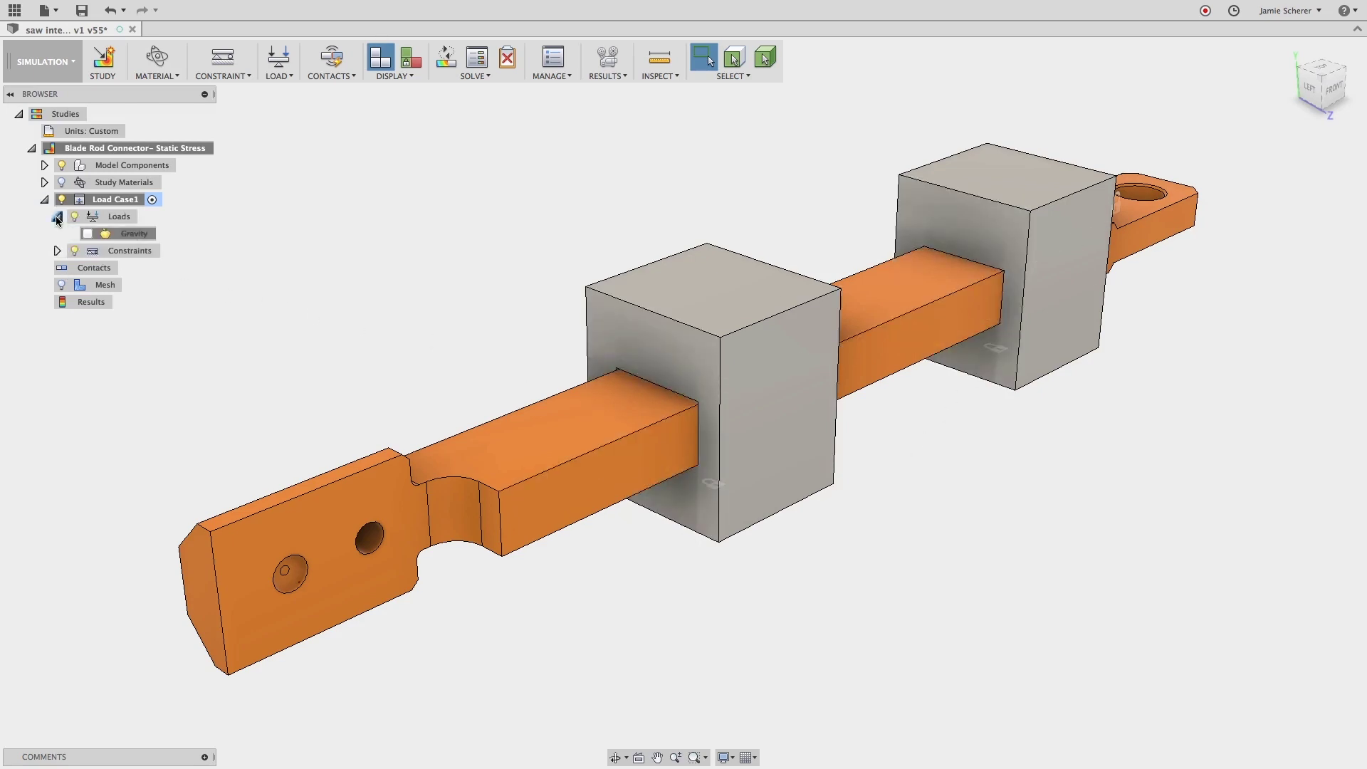
left_click(58, 250)
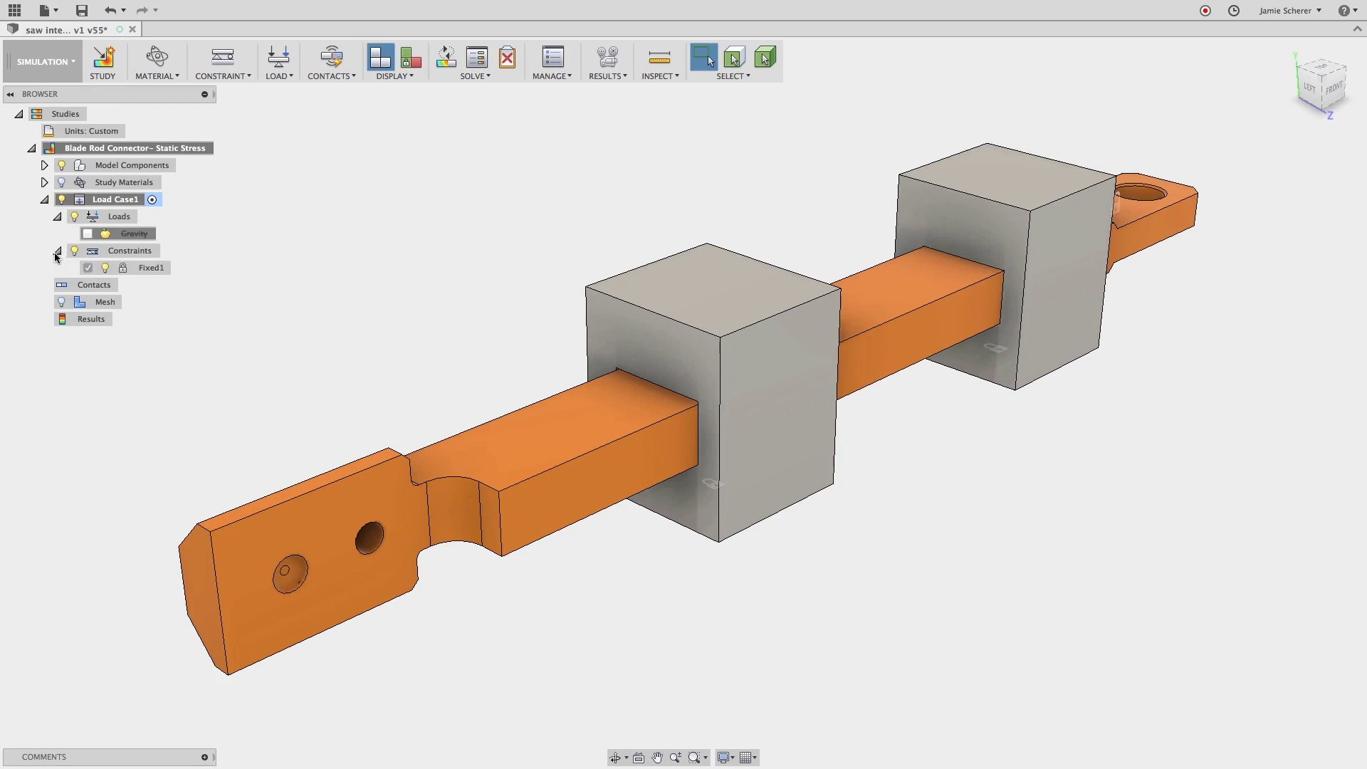
left_click(152, 269)
right_click(153, 270)
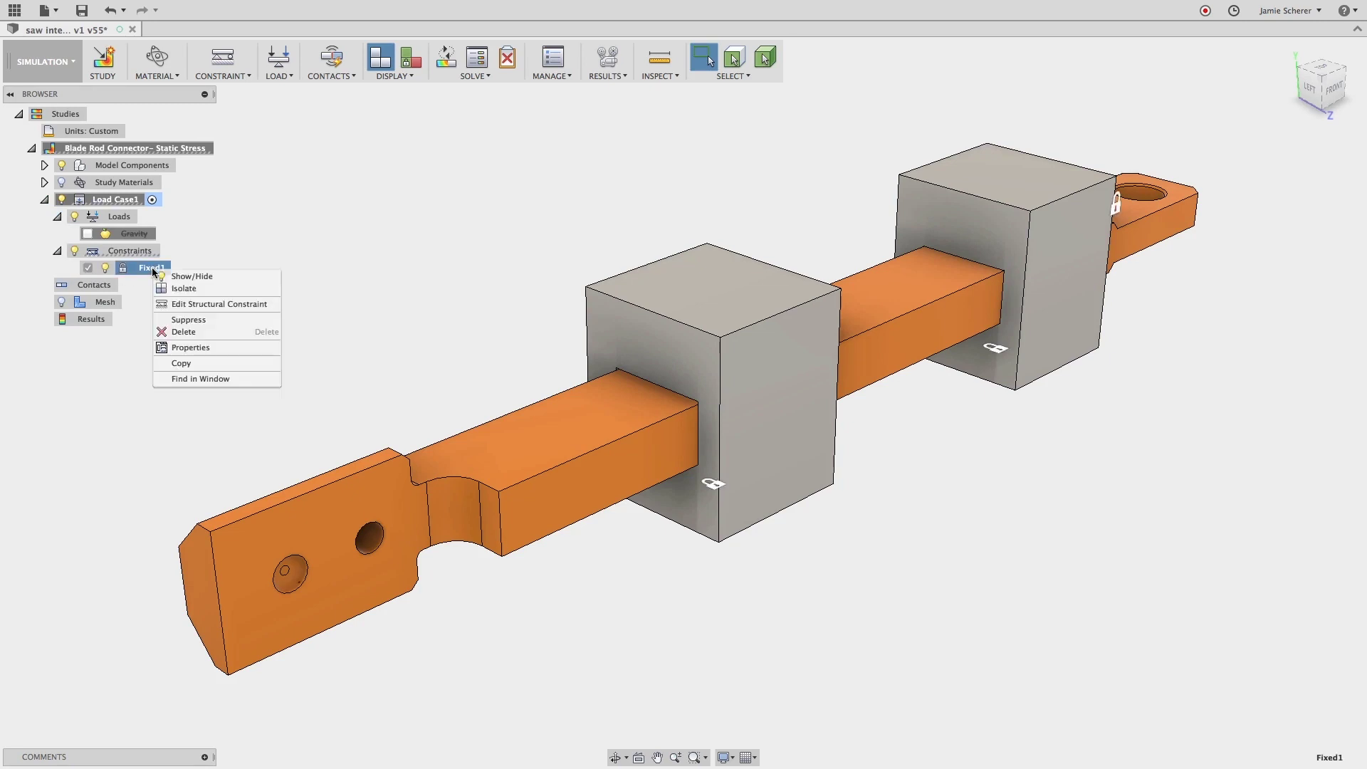
left_click(366, 346)
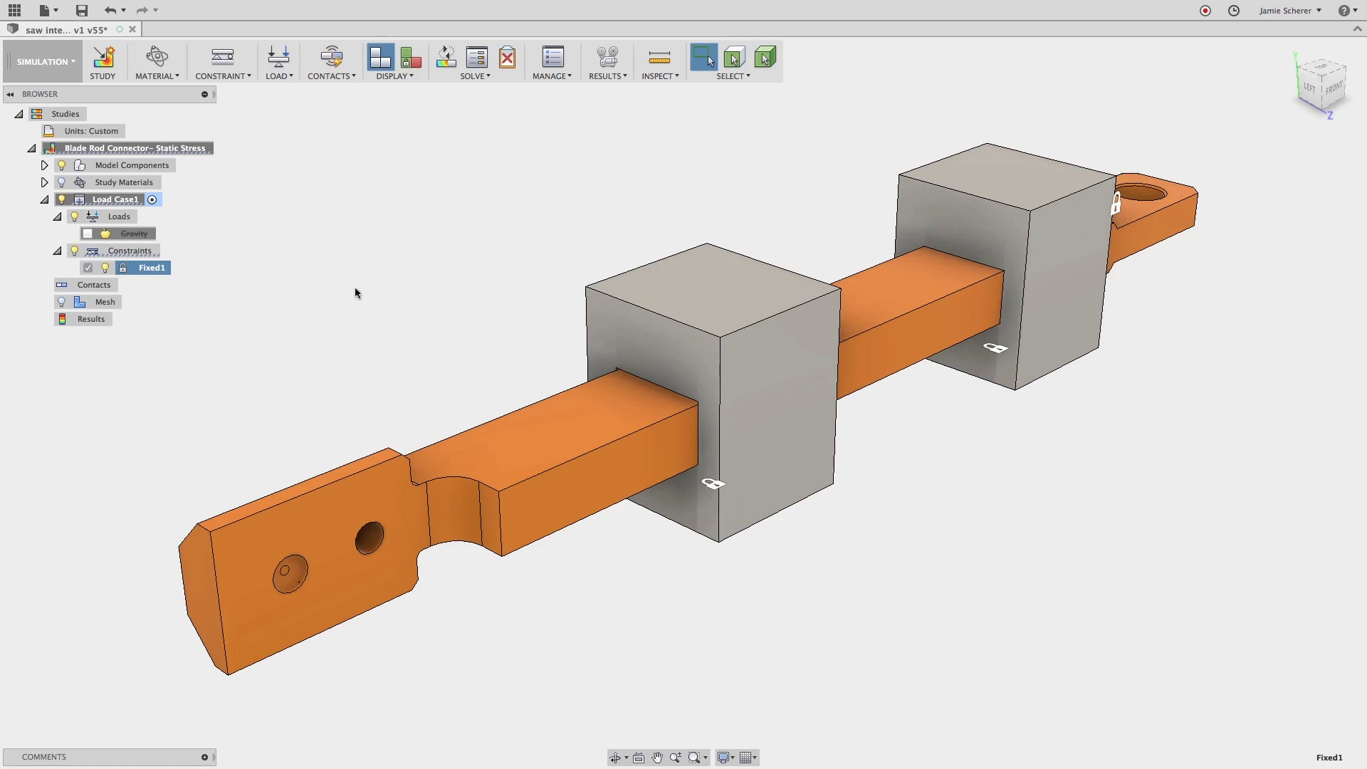
left_click(279, 63)
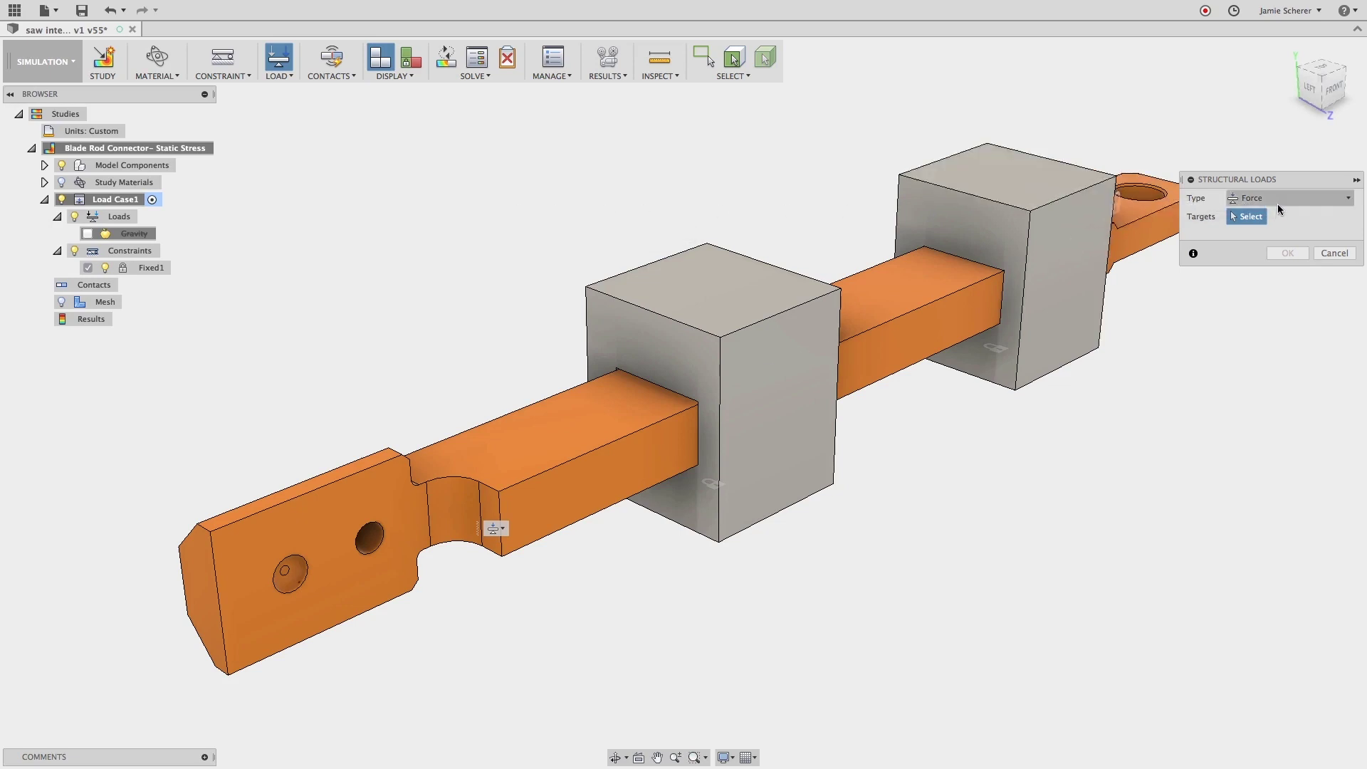
left_click(371, 548)
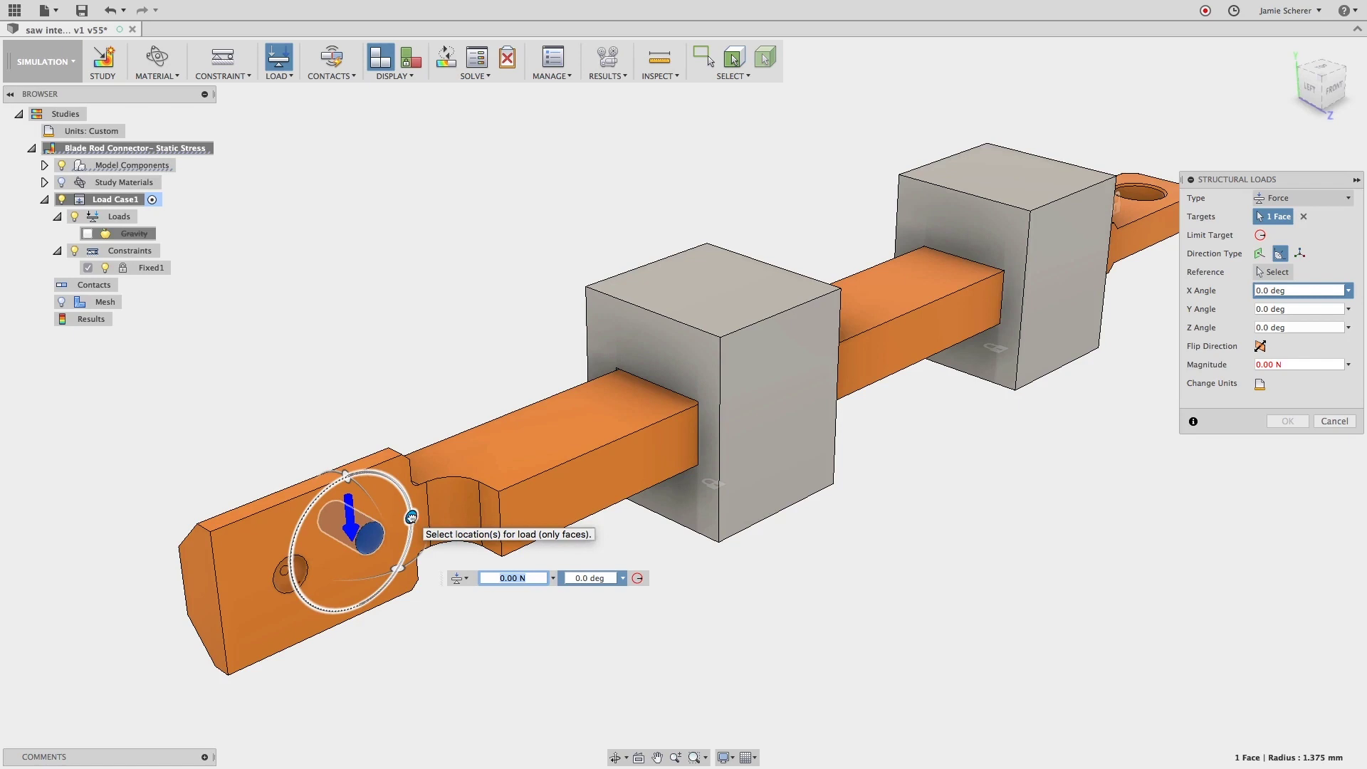
left_click_drag(411, 517, 346, 476)
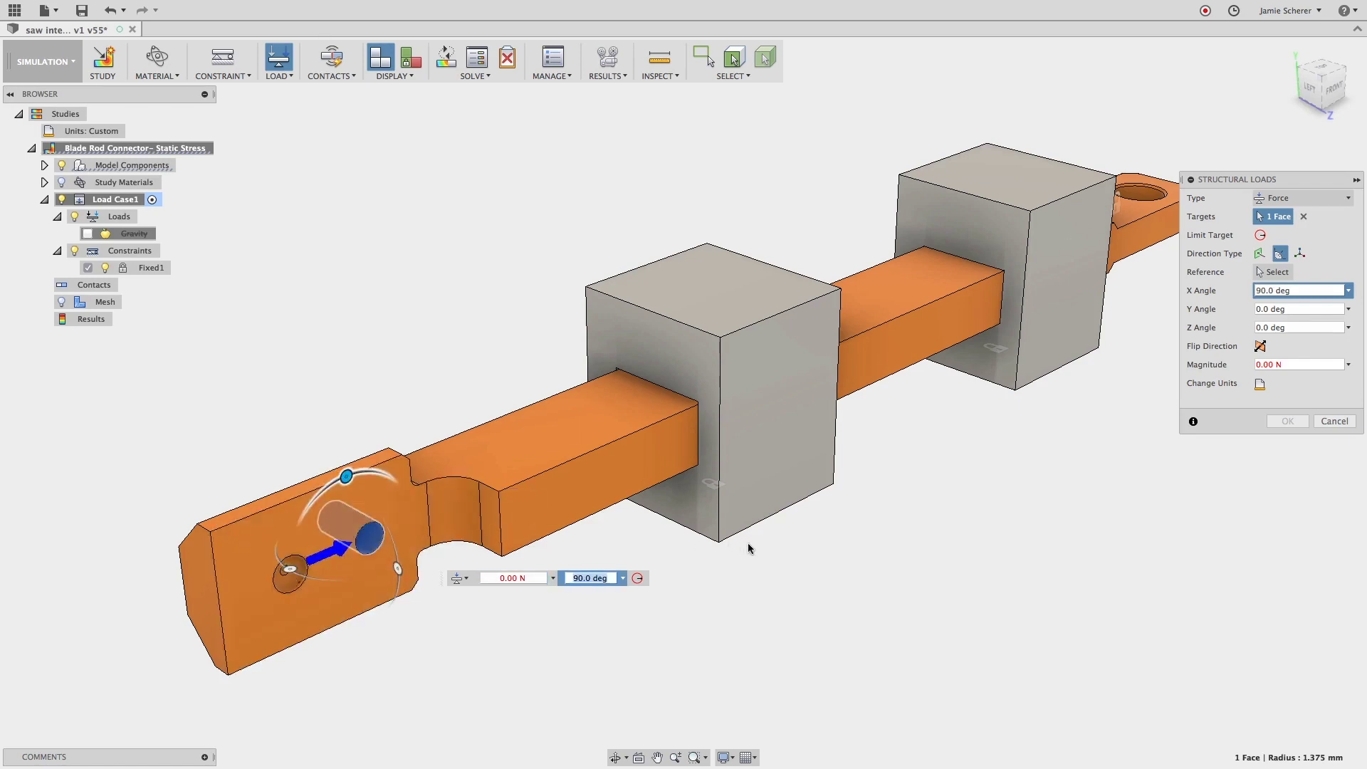
left_click(1300, 294)
triple_click(1301, 293)
left_click(1288, 365)
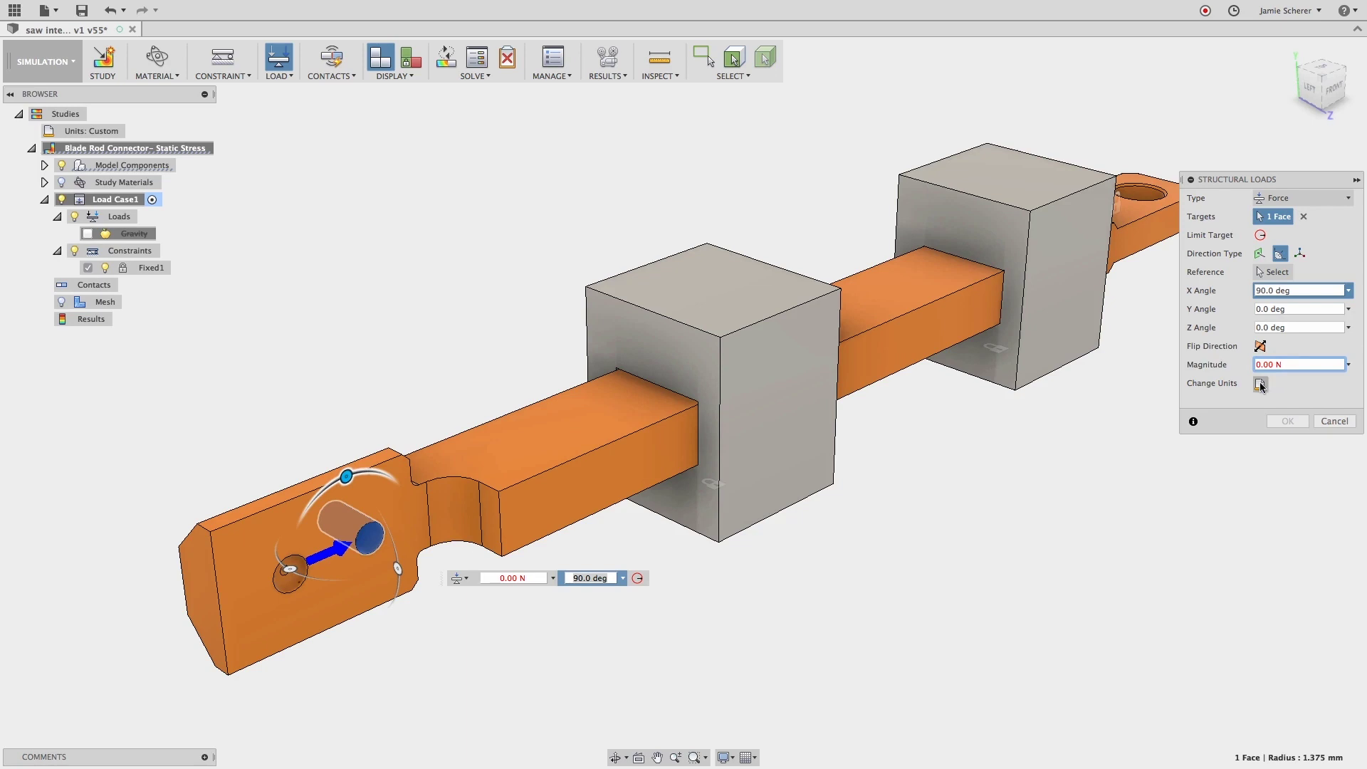
left_click(1261, 385)
left_click(1309, 386)
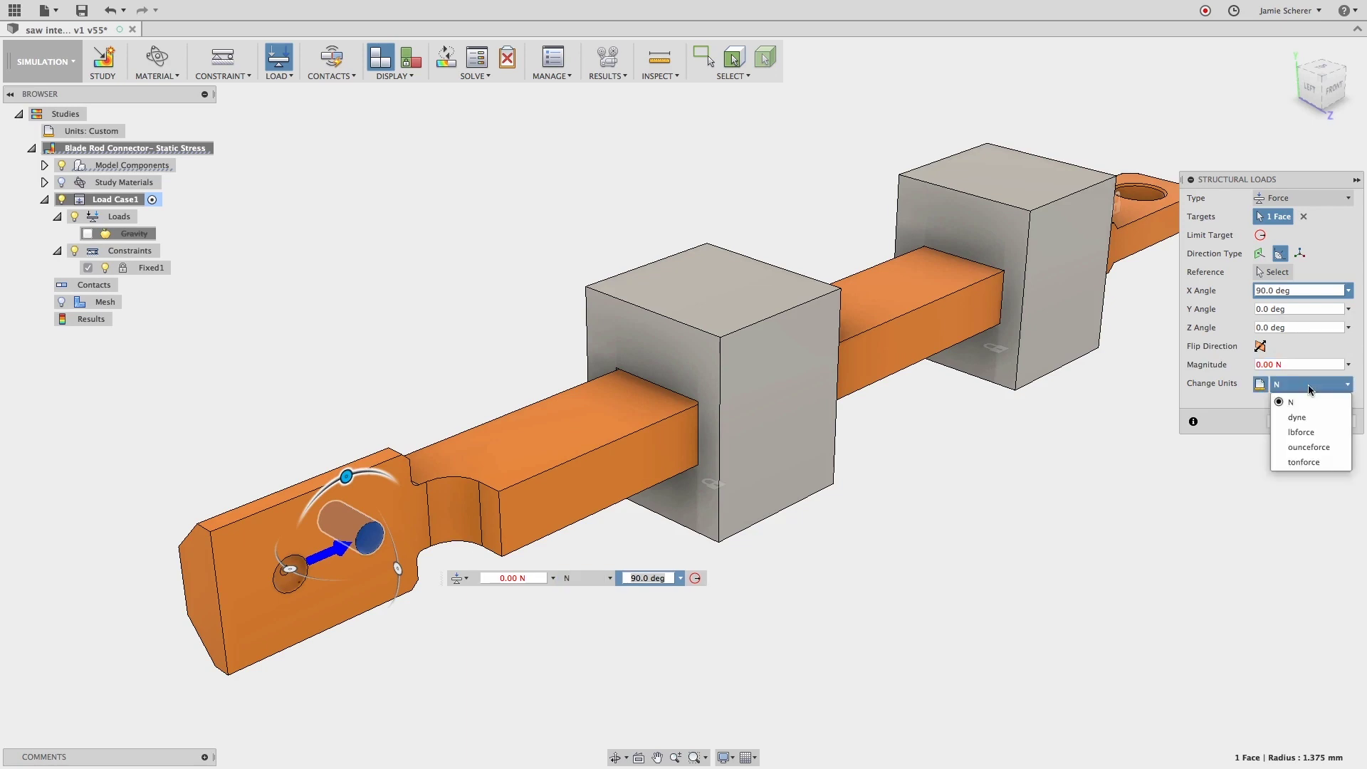
left_click(1316, 432)
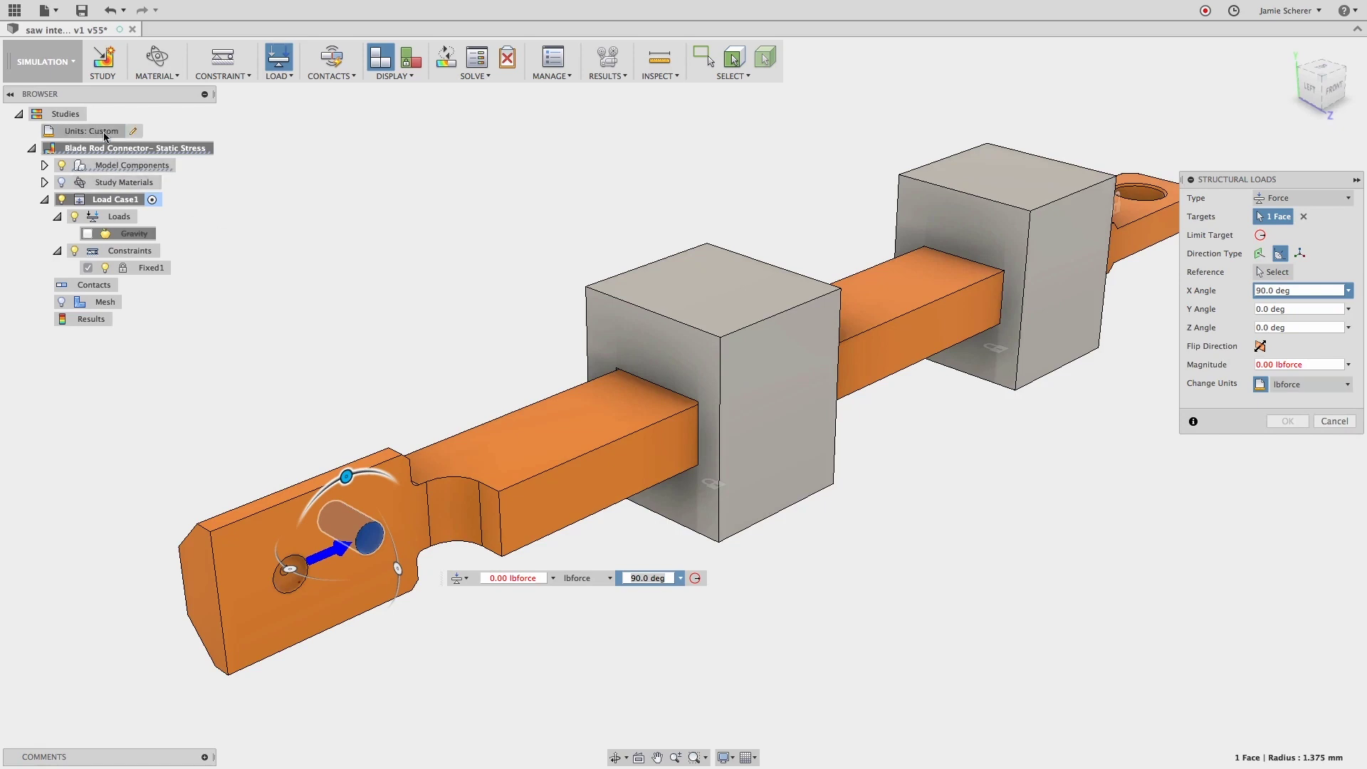
left_click(135, 133)
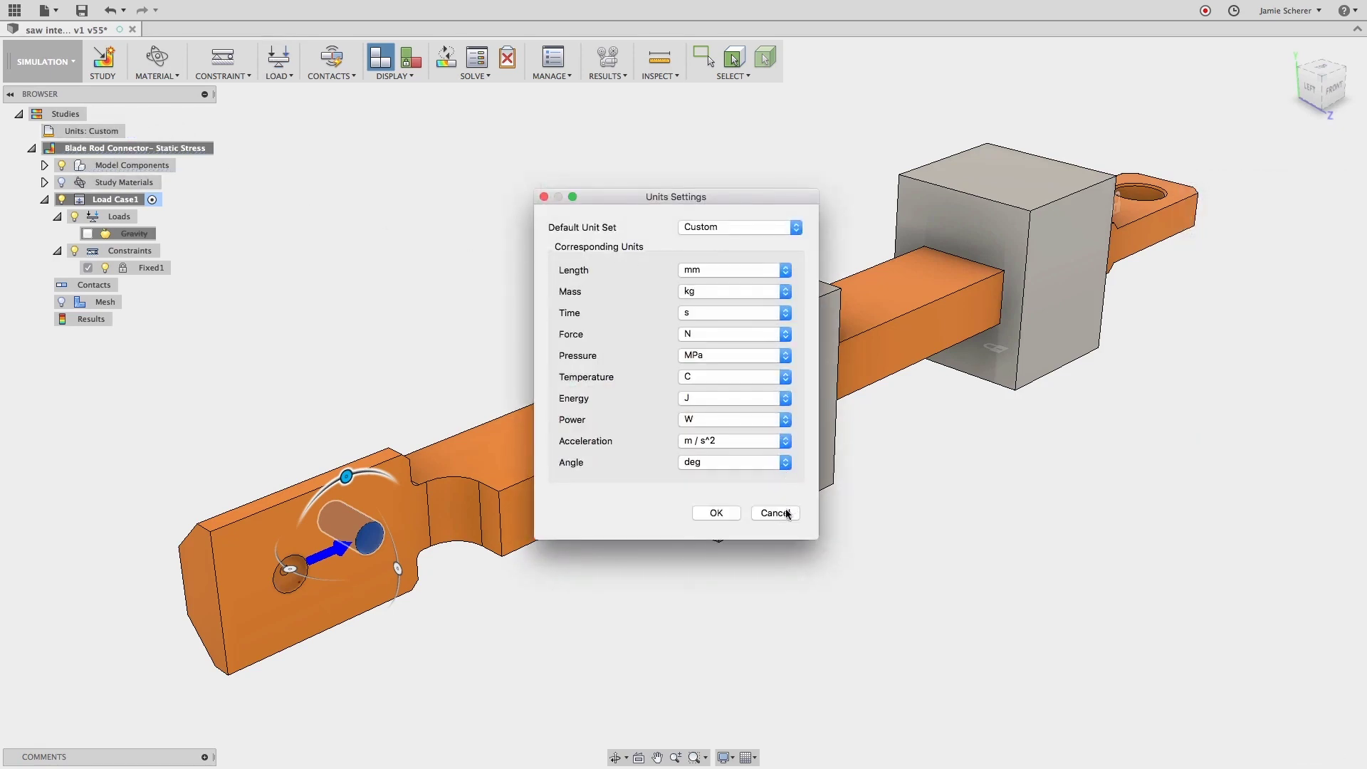
left_click(717, 513)
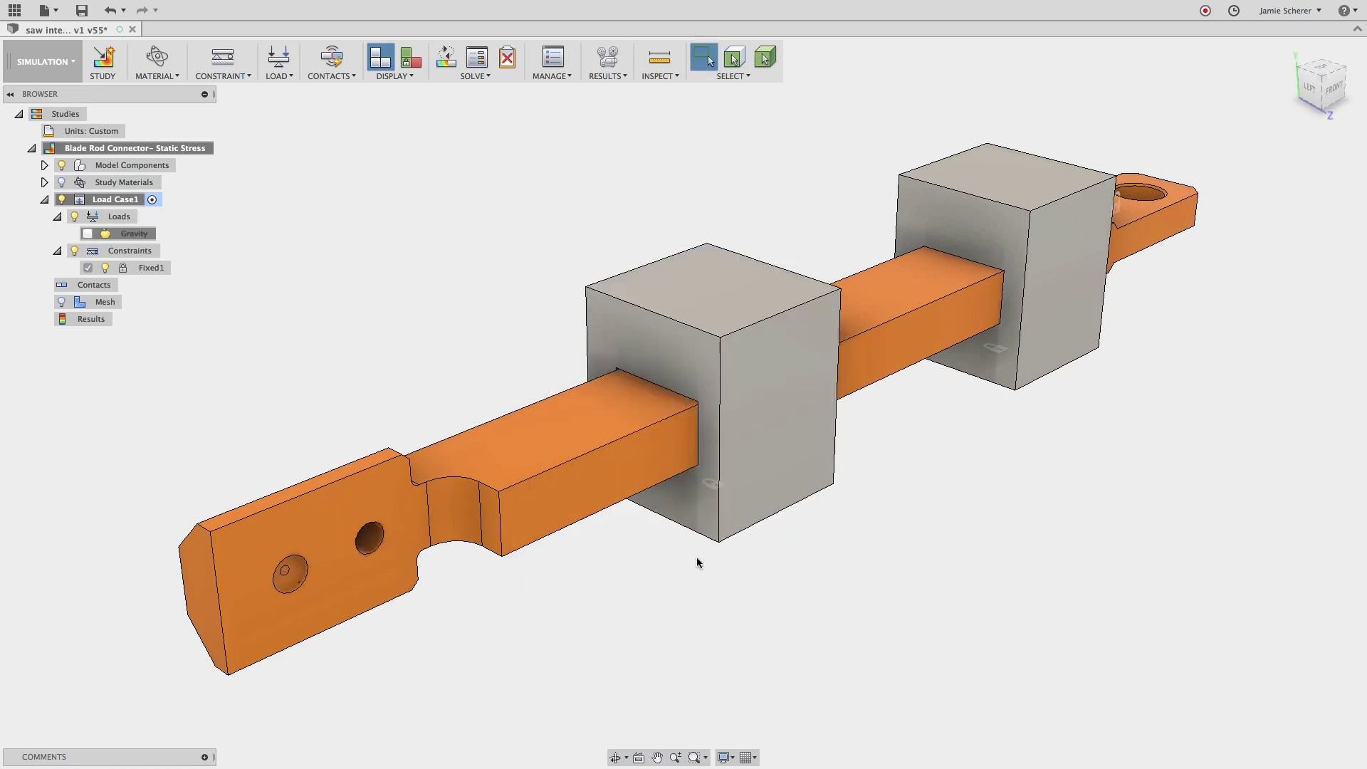
- Apply a 30 lbforce force at a 90 deg X angle to the end plate's inner hole
left_click(279, 60)
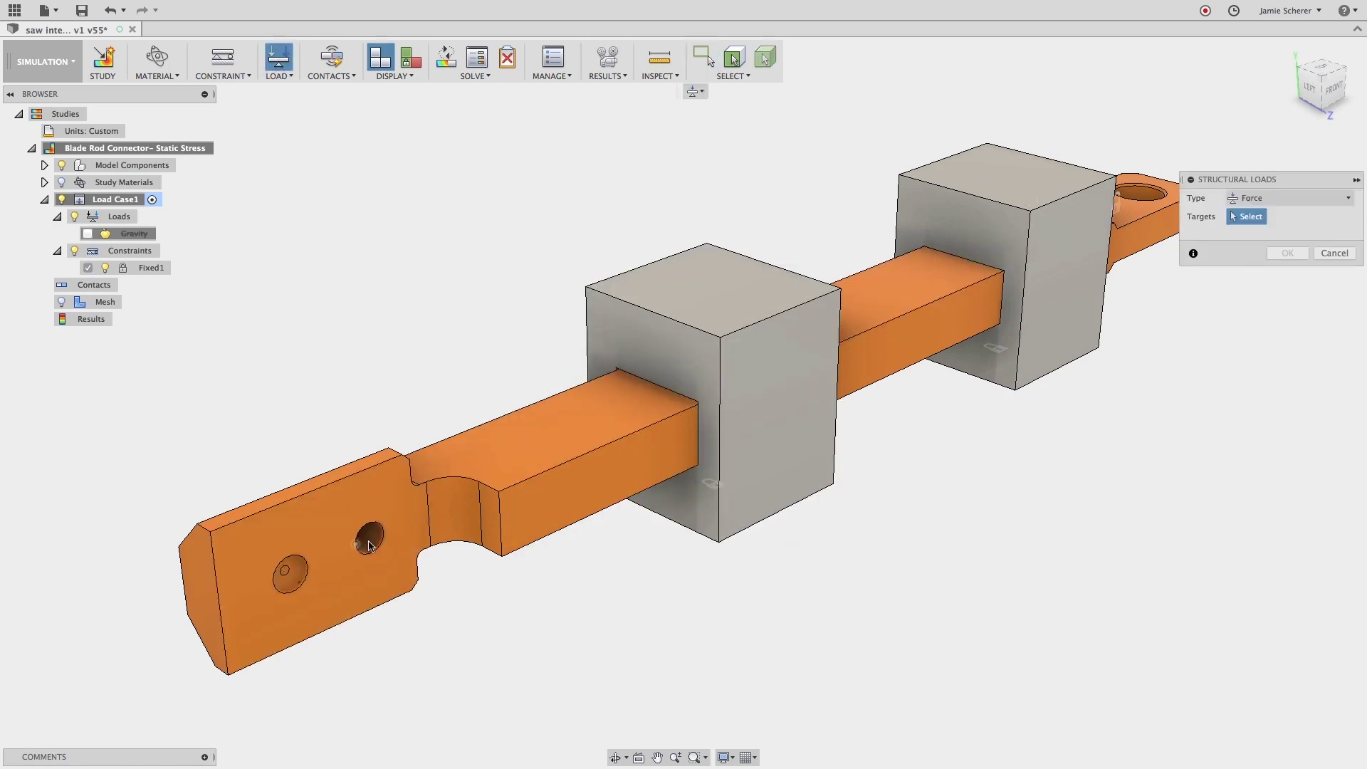
left_click(373, 546)
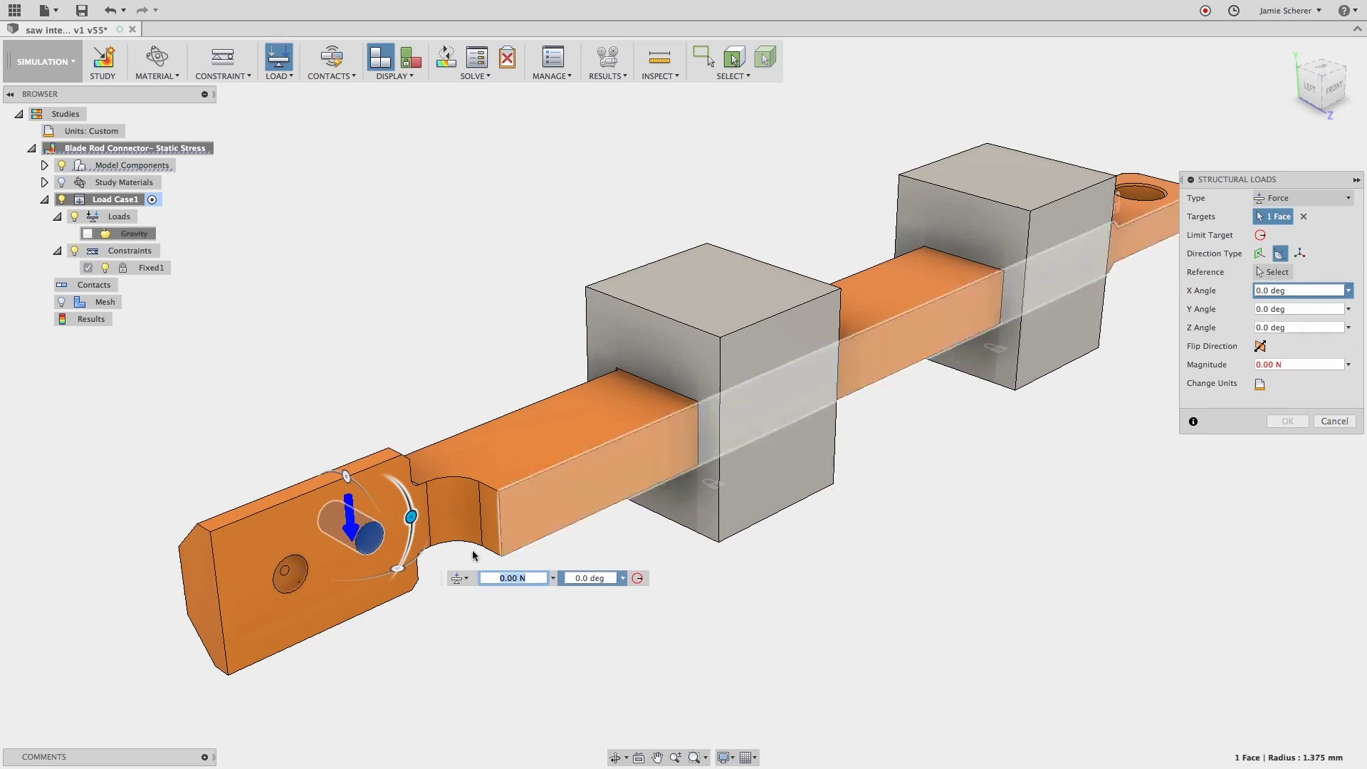
left_click_drag(413, 518, 340, 478)
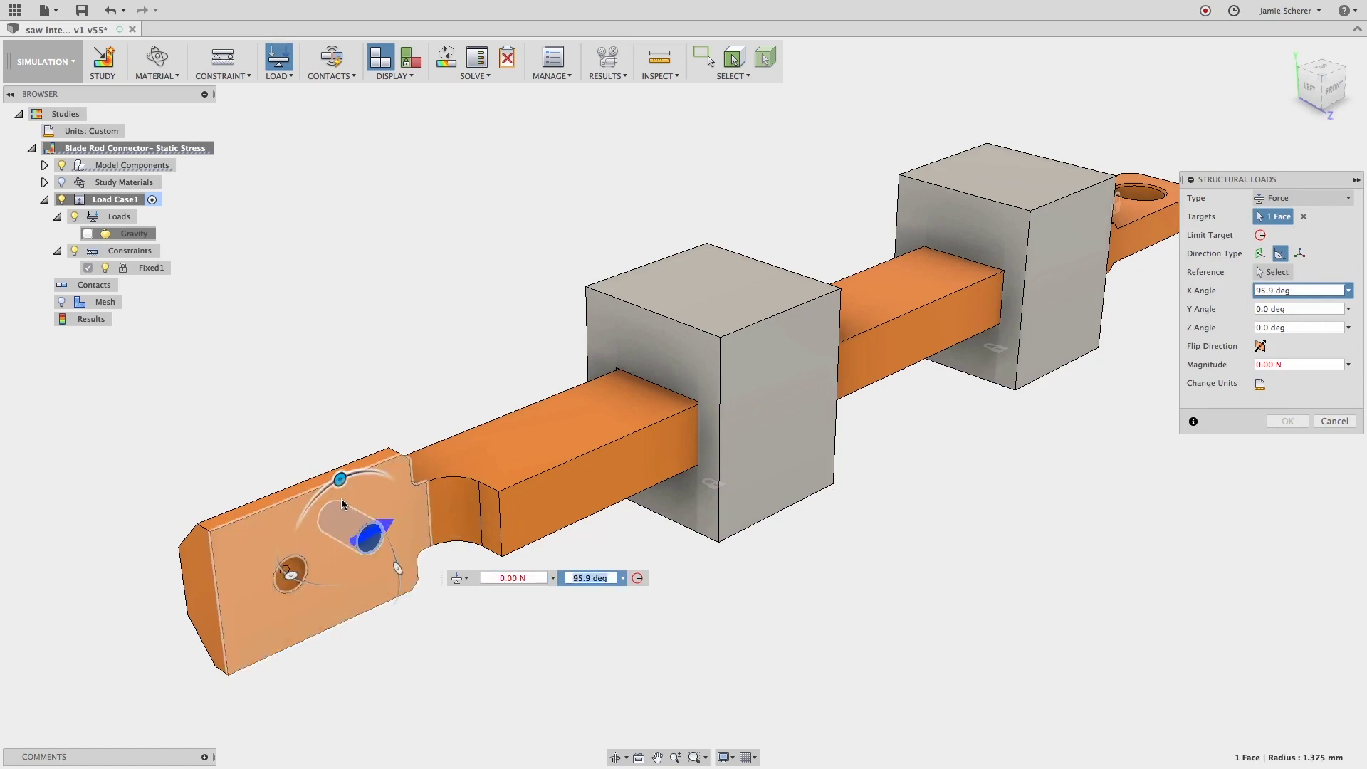
type("90")
key("Tab")
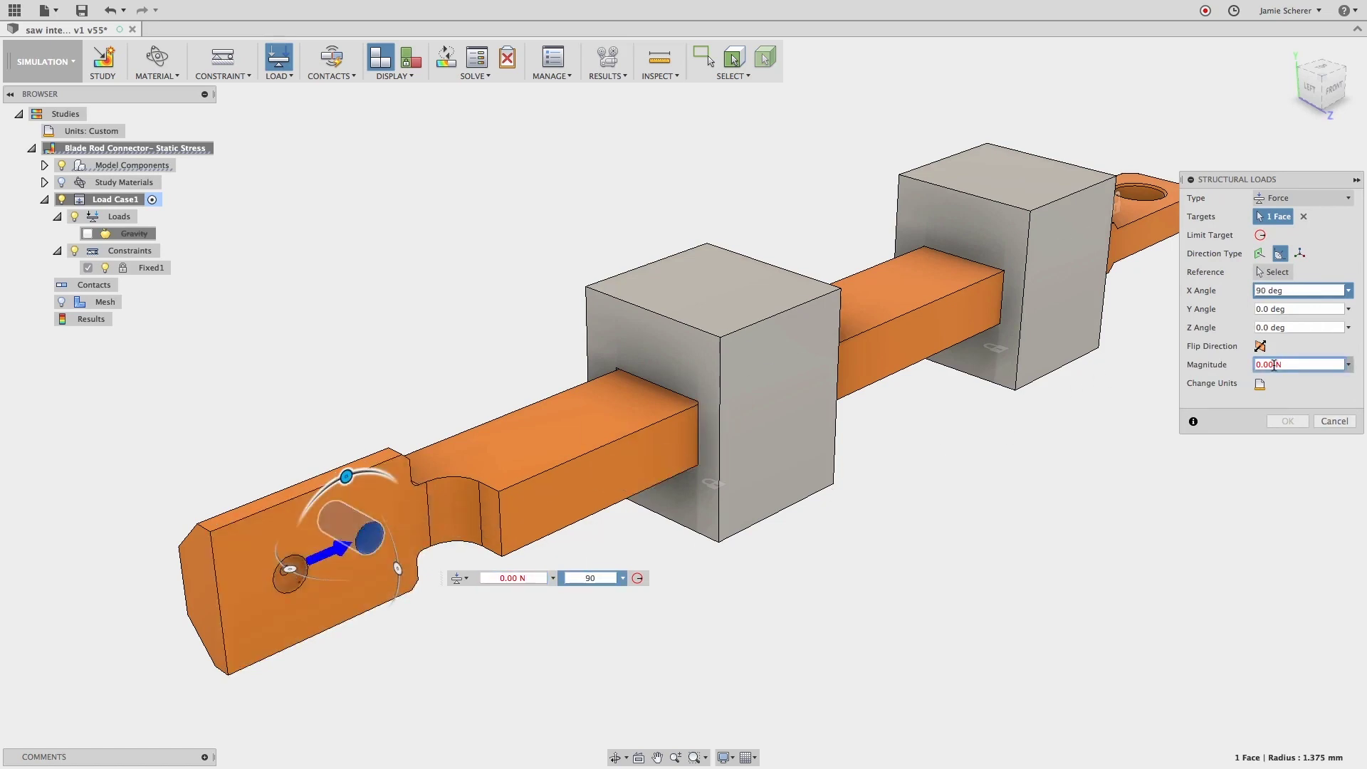
left_click(1259, 383)
left_click(1296, 431)
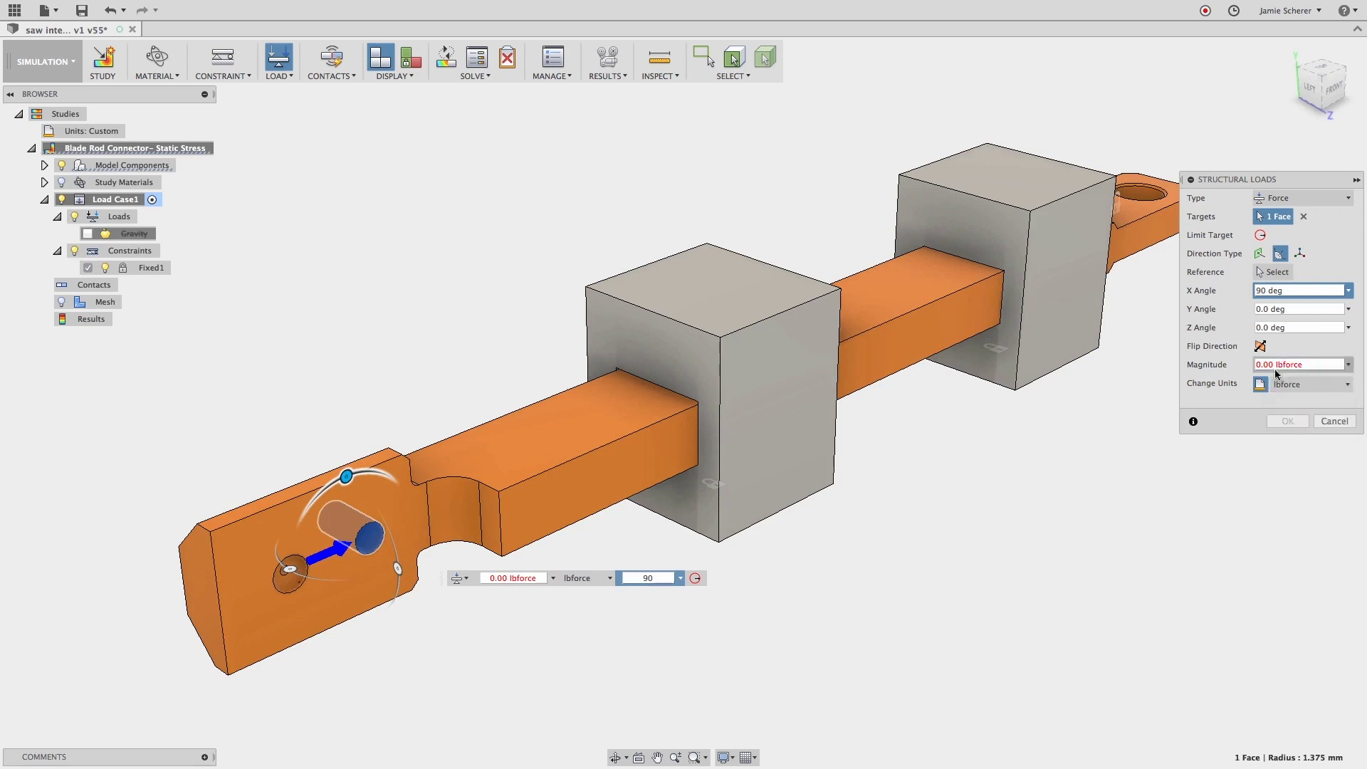
type("30")
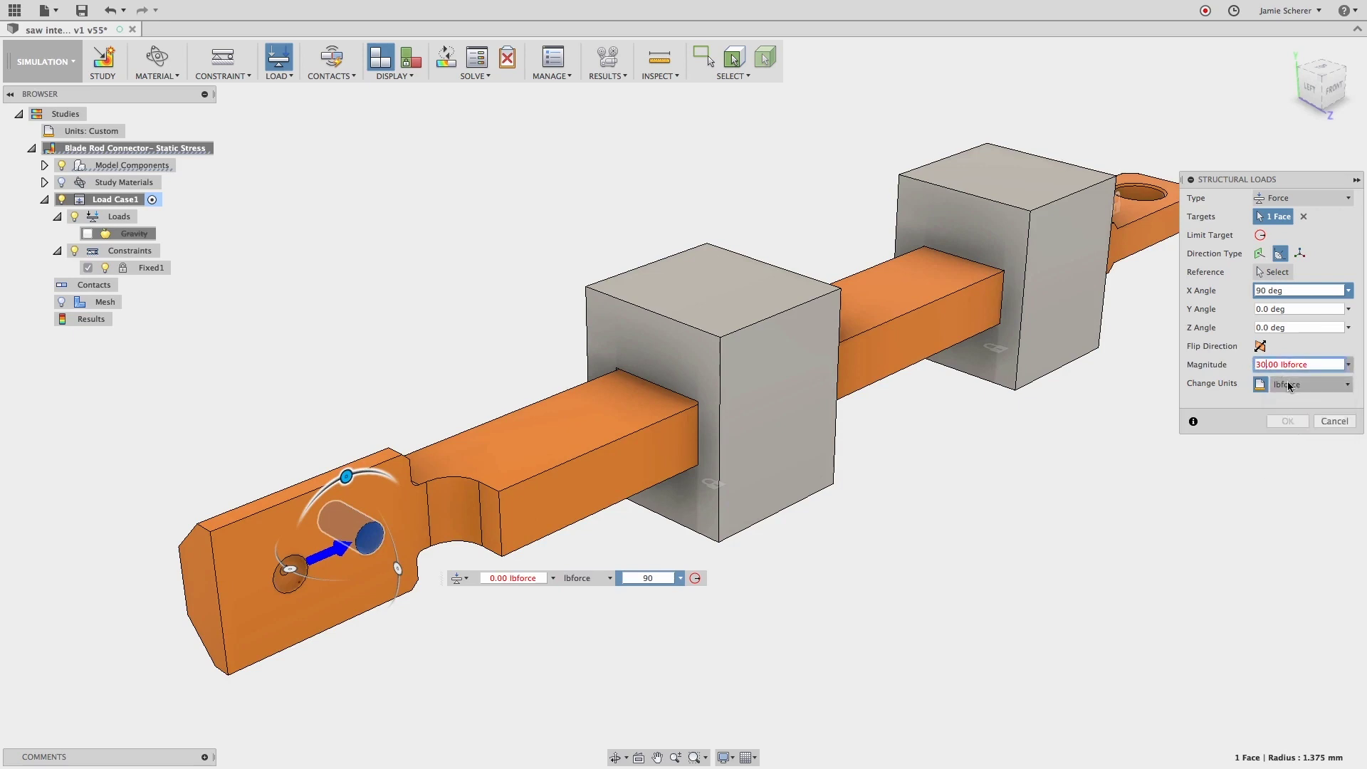
left_click(1287, 421)
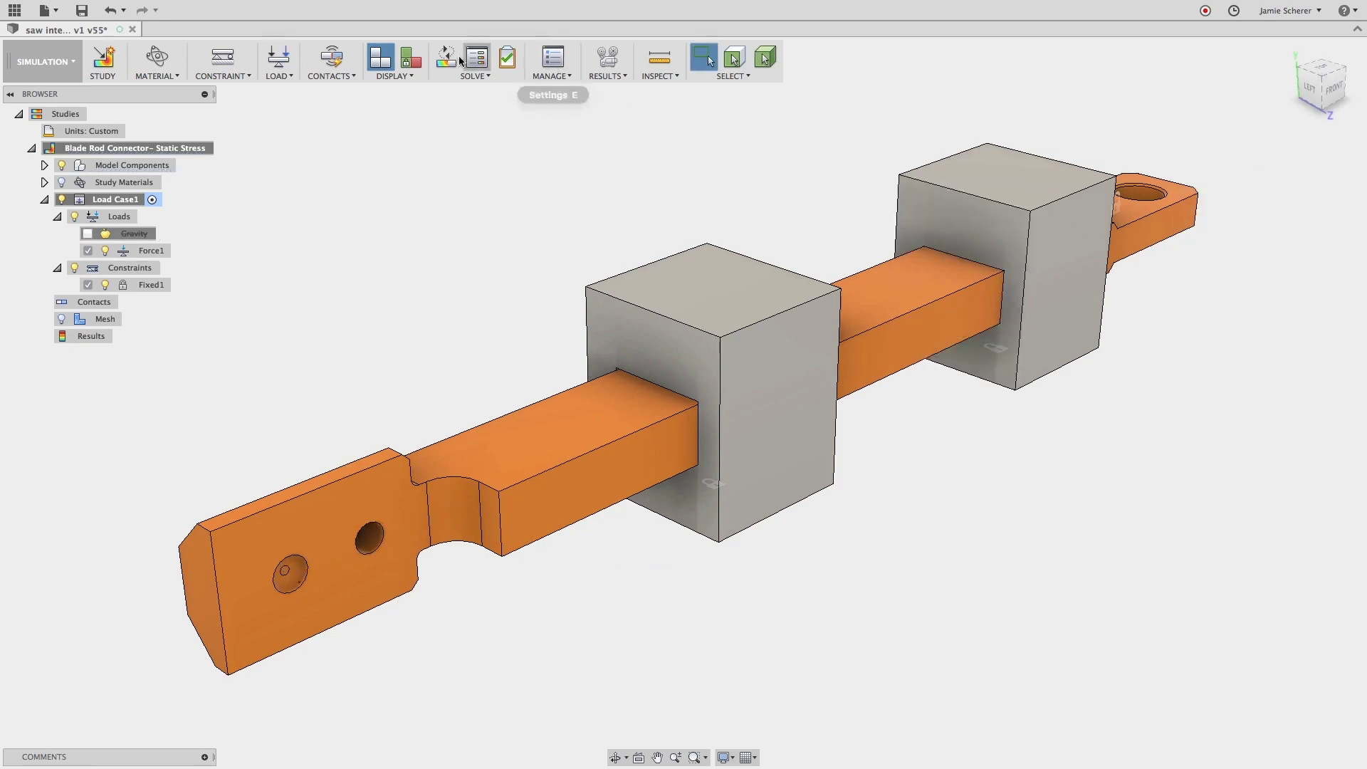
left_click(410, 57)
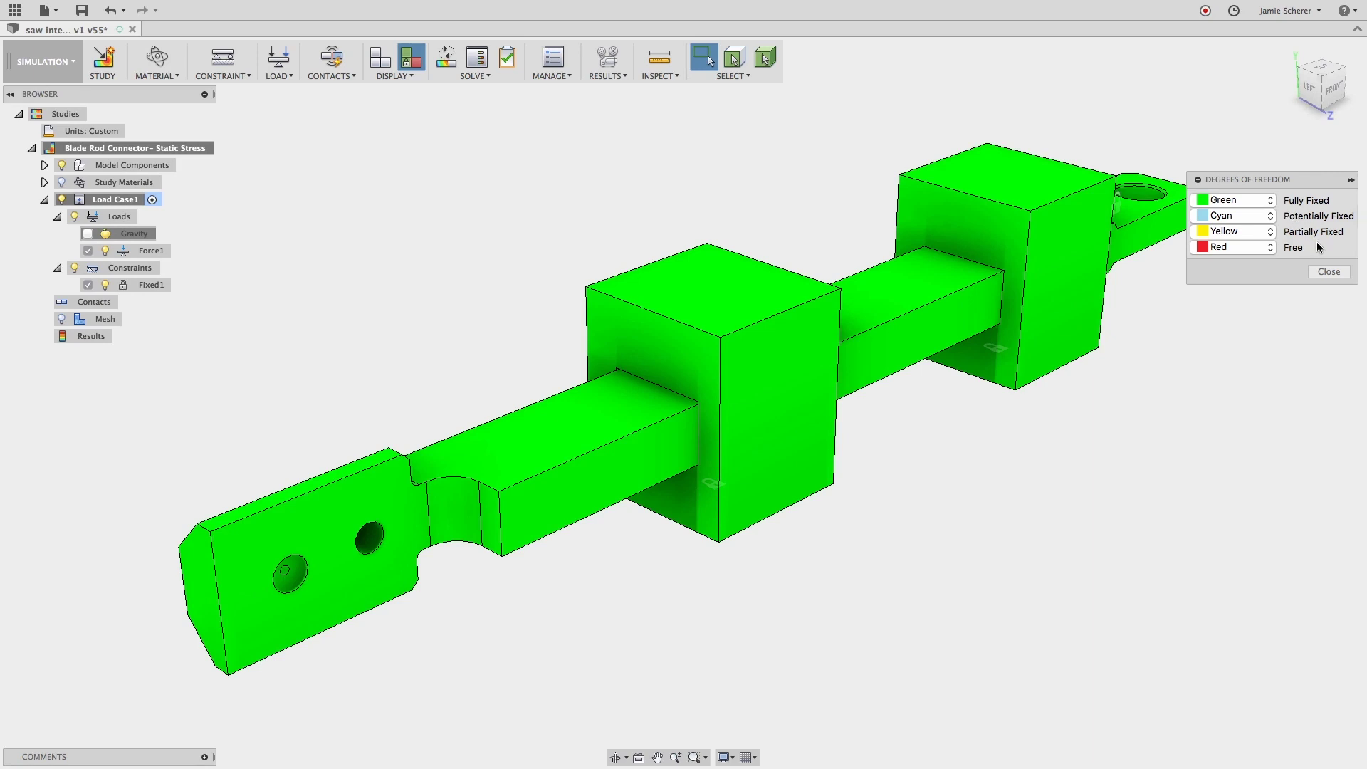
left_click(1323, 273)
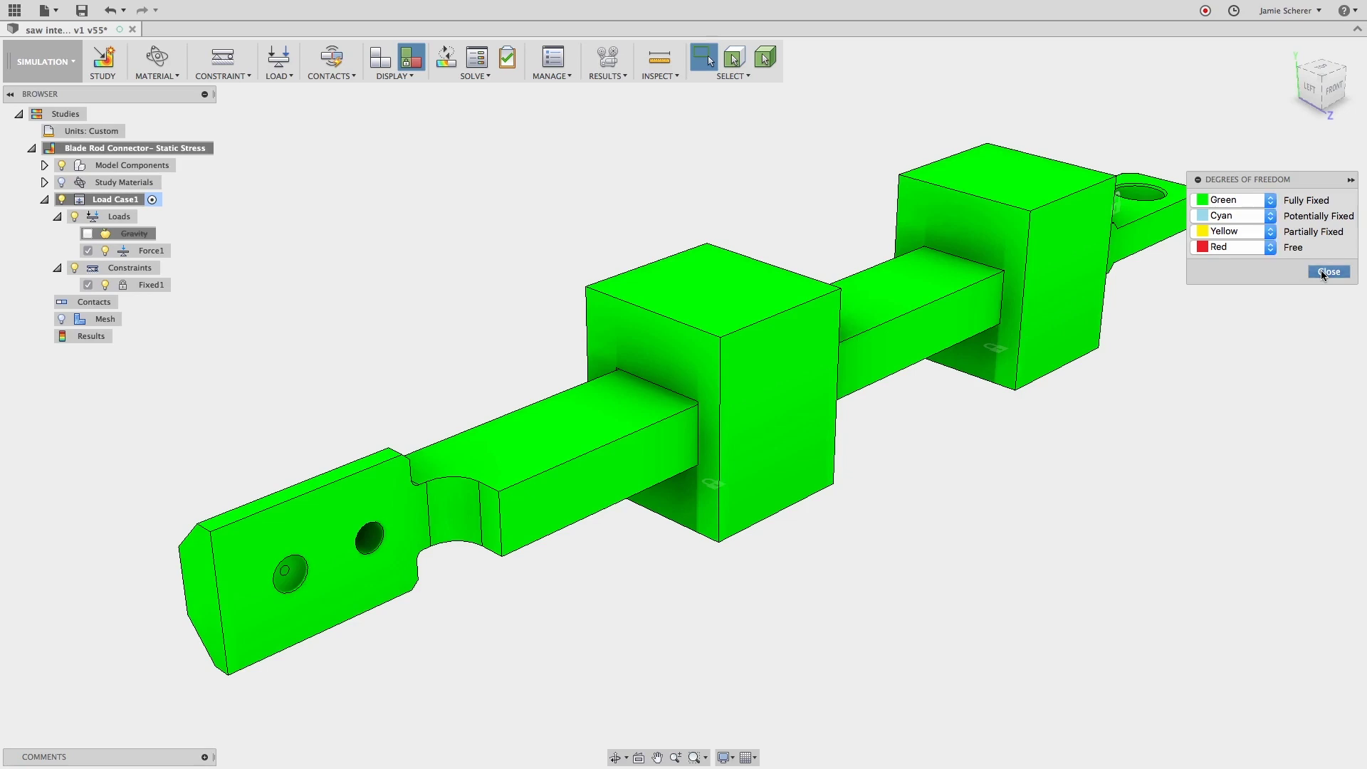
left_click(1323, 274)
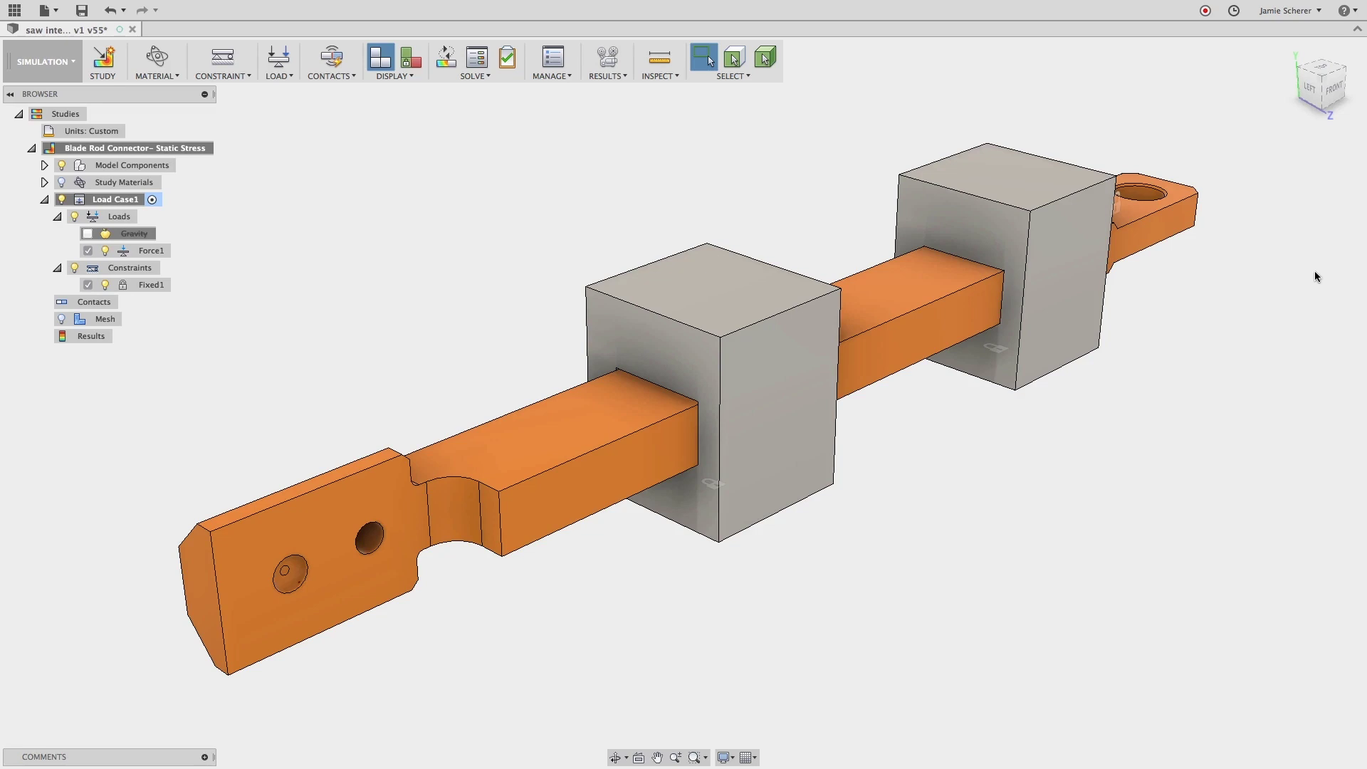
- Collapse the Load Case1 branch in the browser
left_click(45, 200)
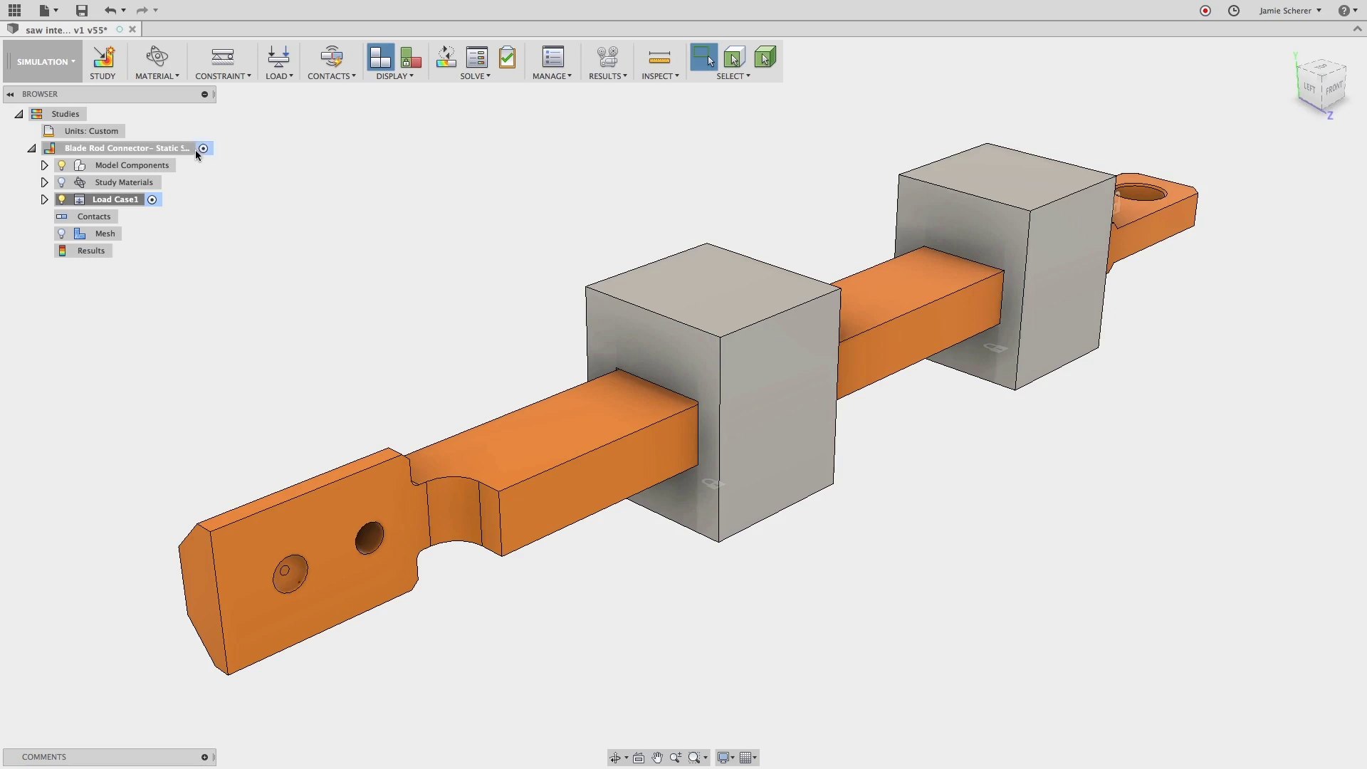
- Clone the Blade Rod Connector study and set the copy's Force1 X angle to 180 deg
right_click(173, 150)
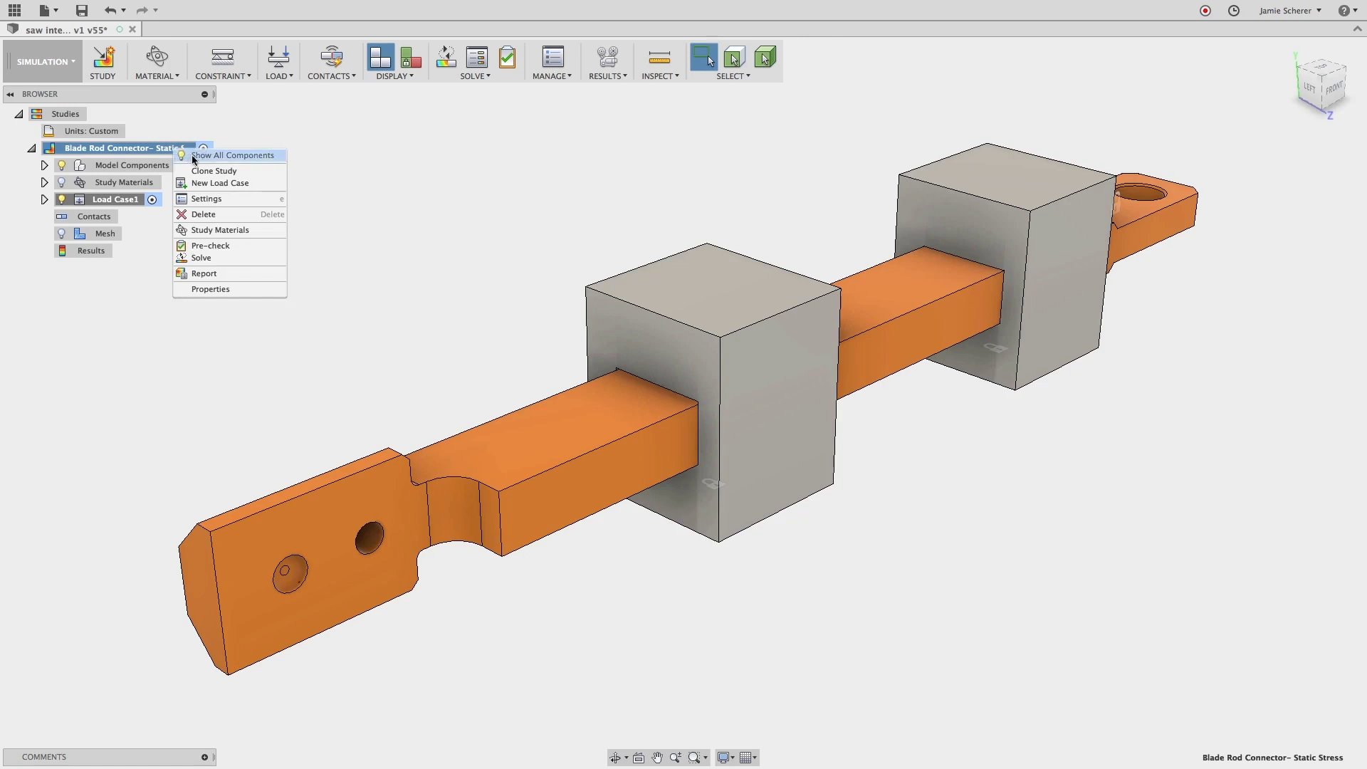
left_click(252, 173)
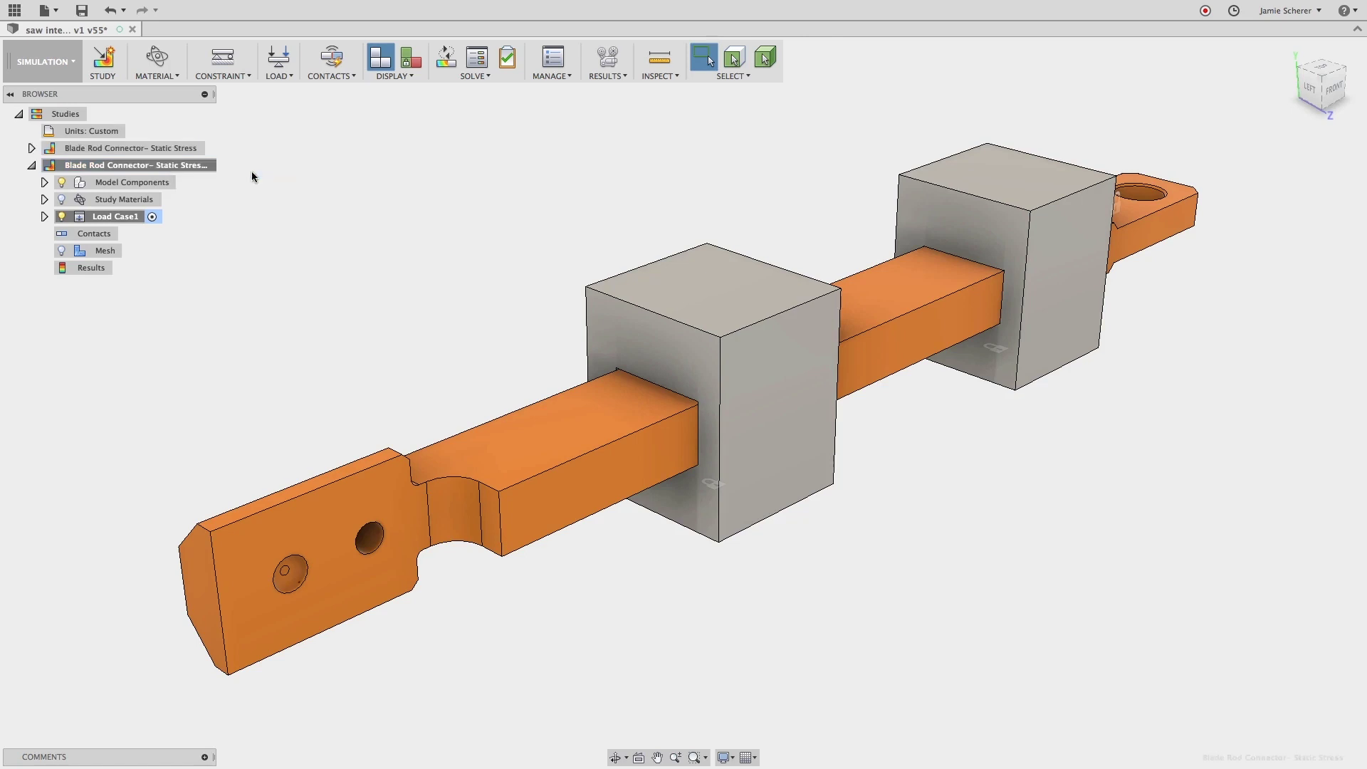
left_click(44, 217)
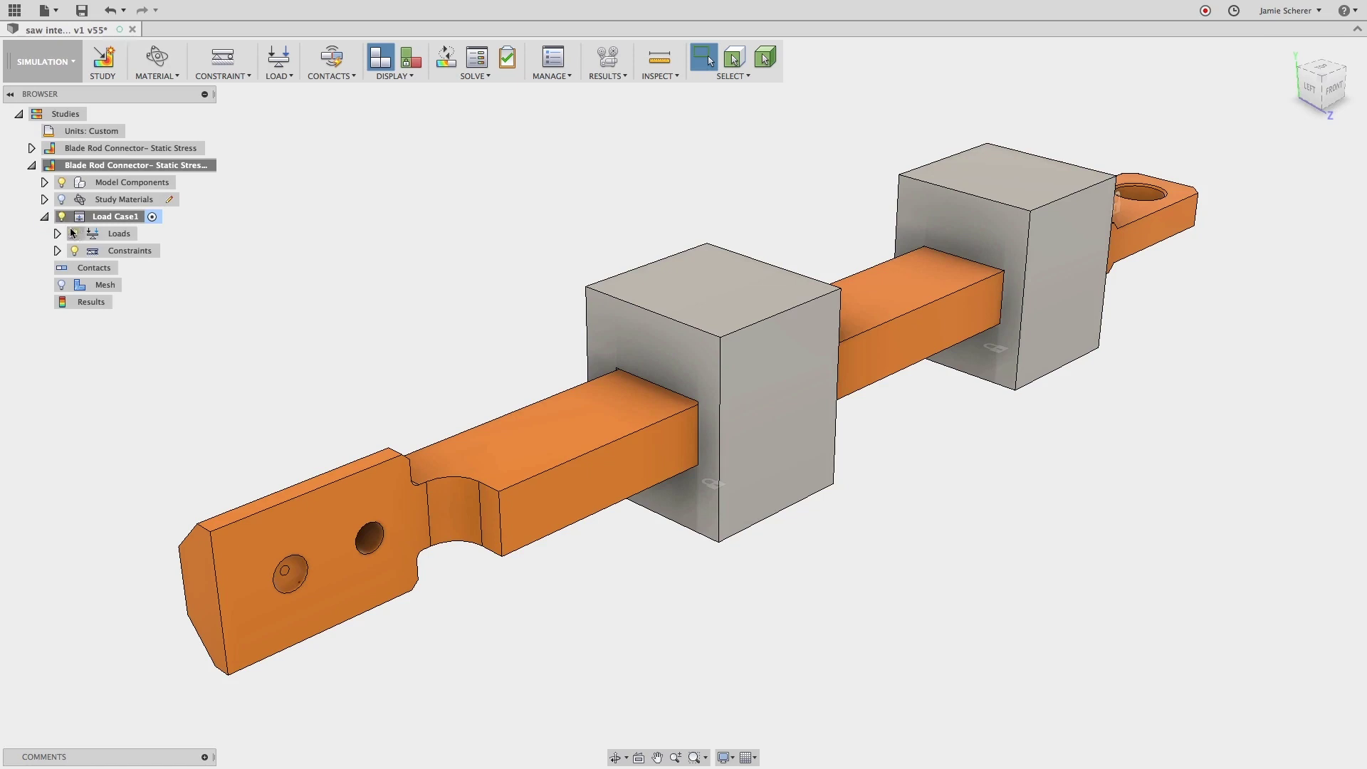
left_click(57, 234)
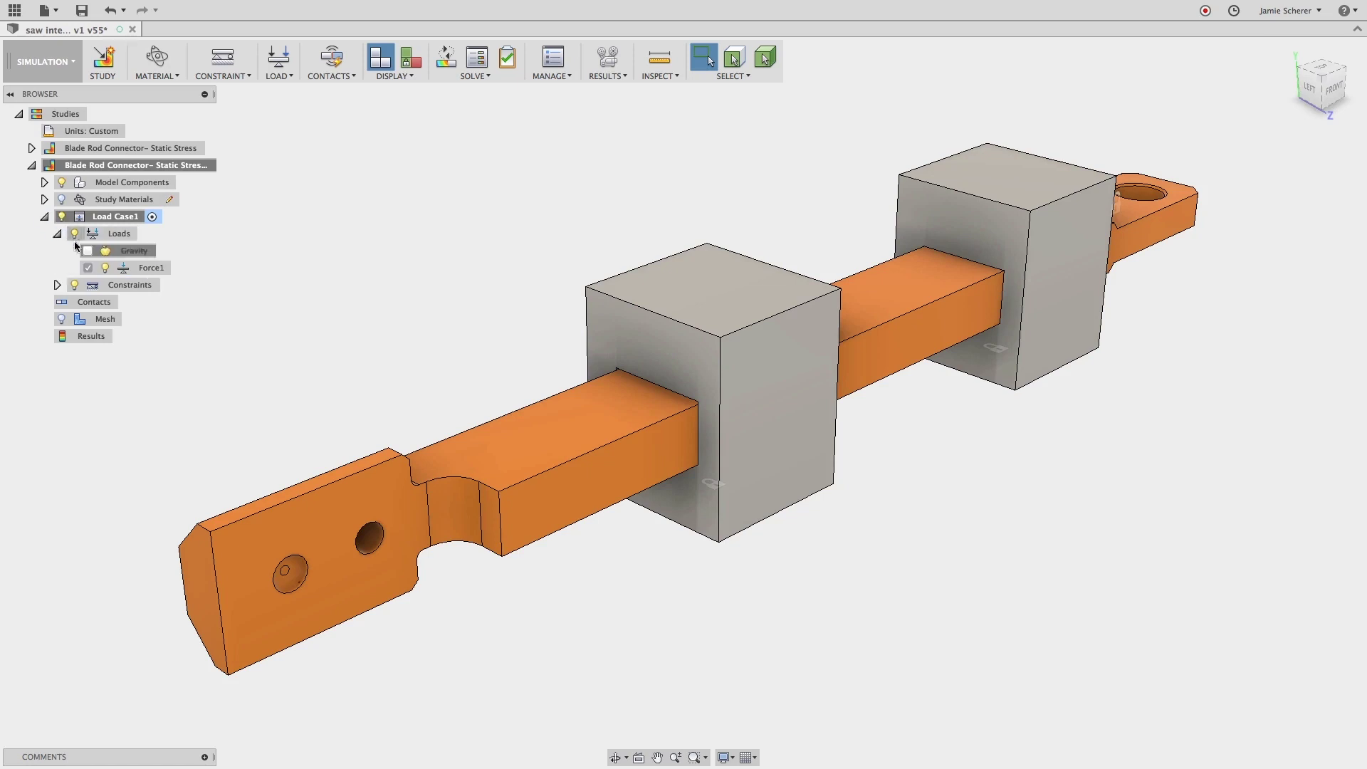
right_click(135, 270)
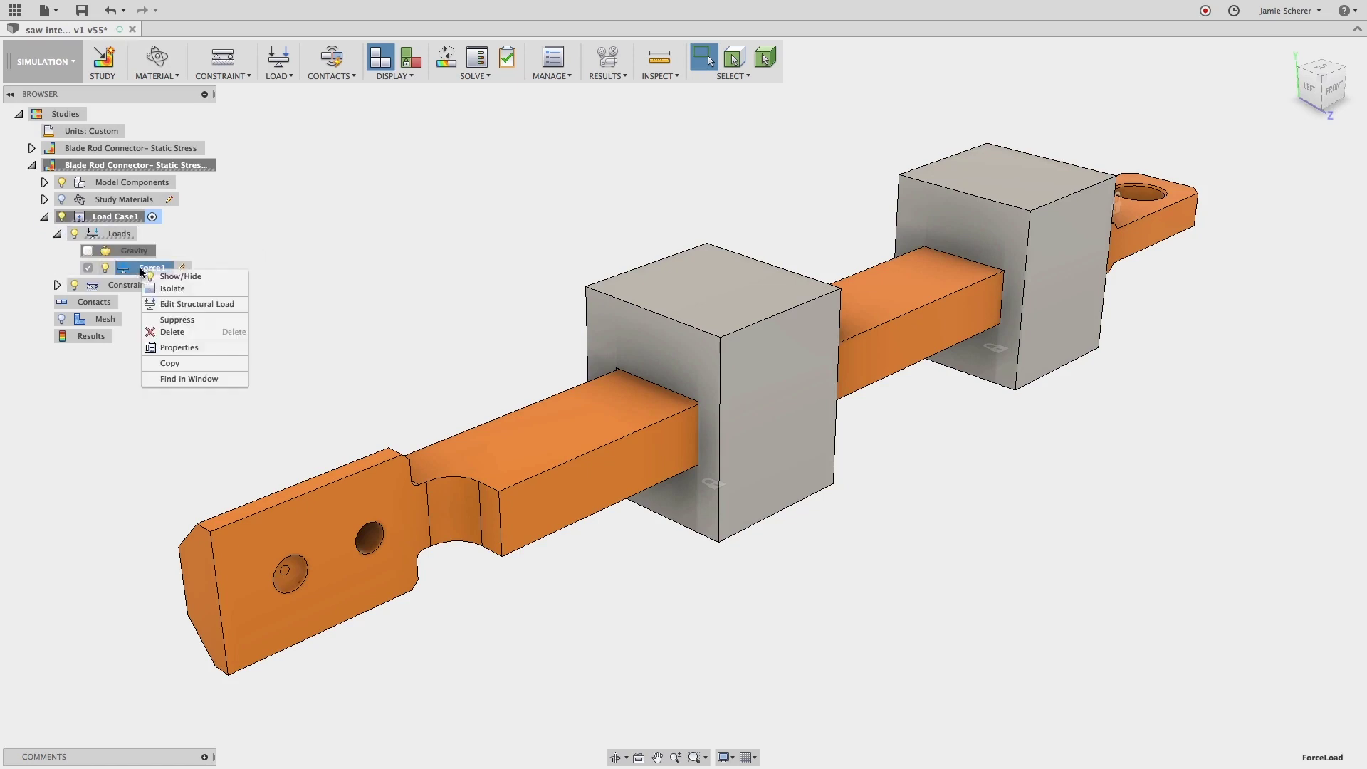
left_click(190, 305)
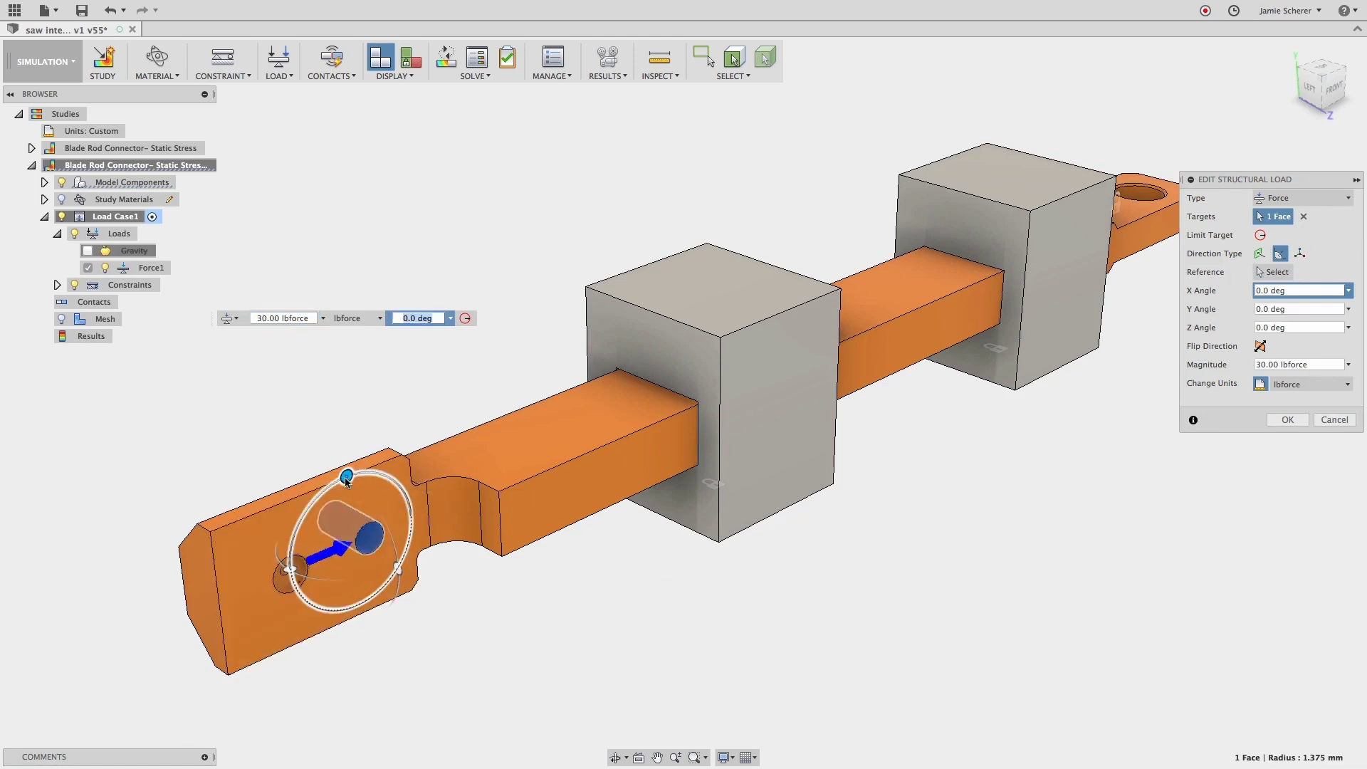
type("180")
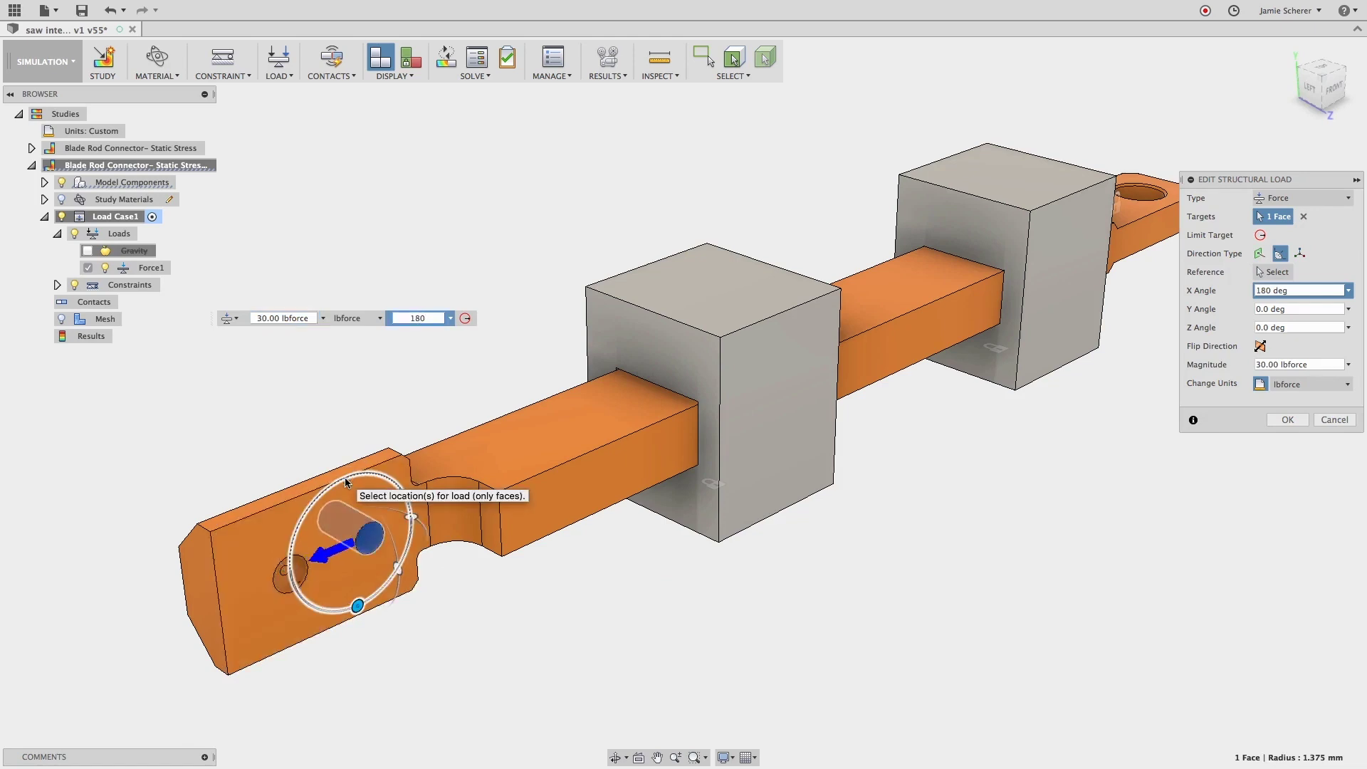
key("Return")
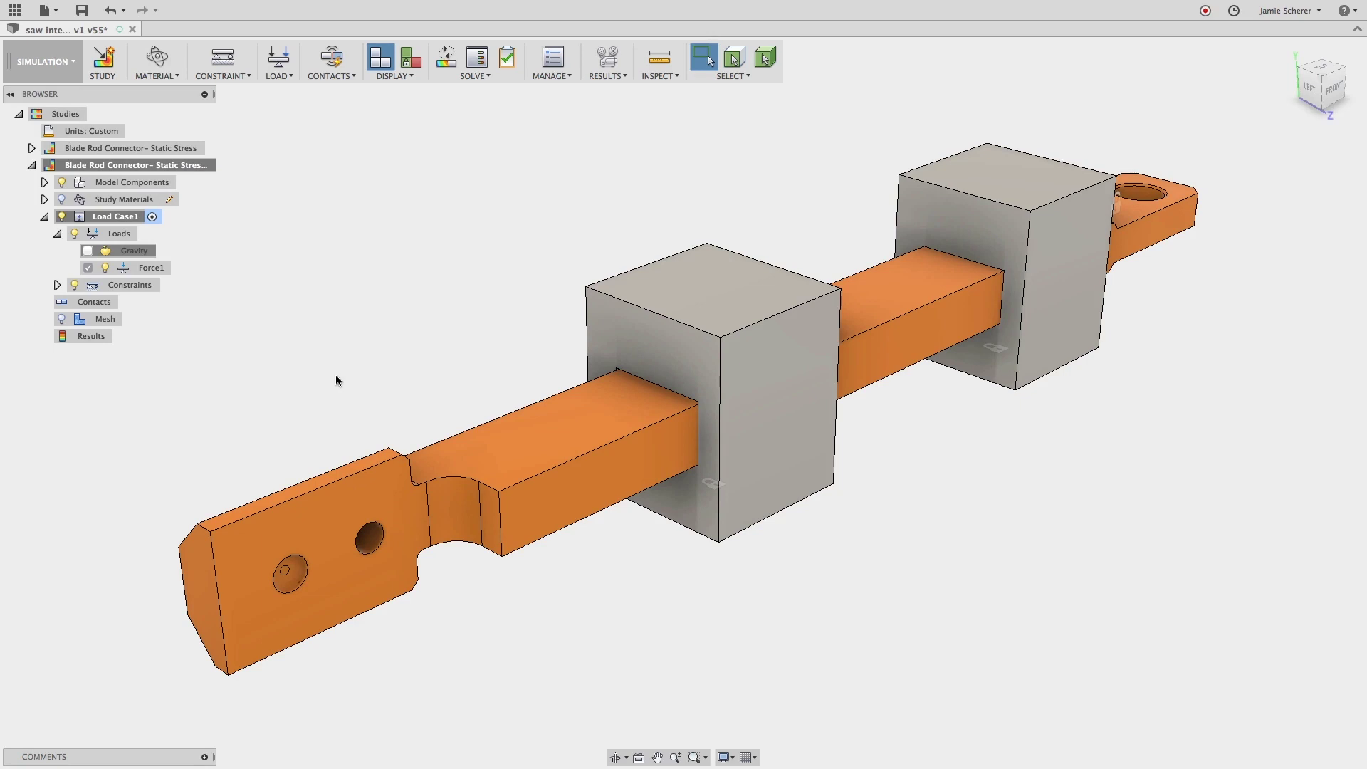
- Clone the study a third time and edit the new copy's Force1 load
left_click(44, 216)
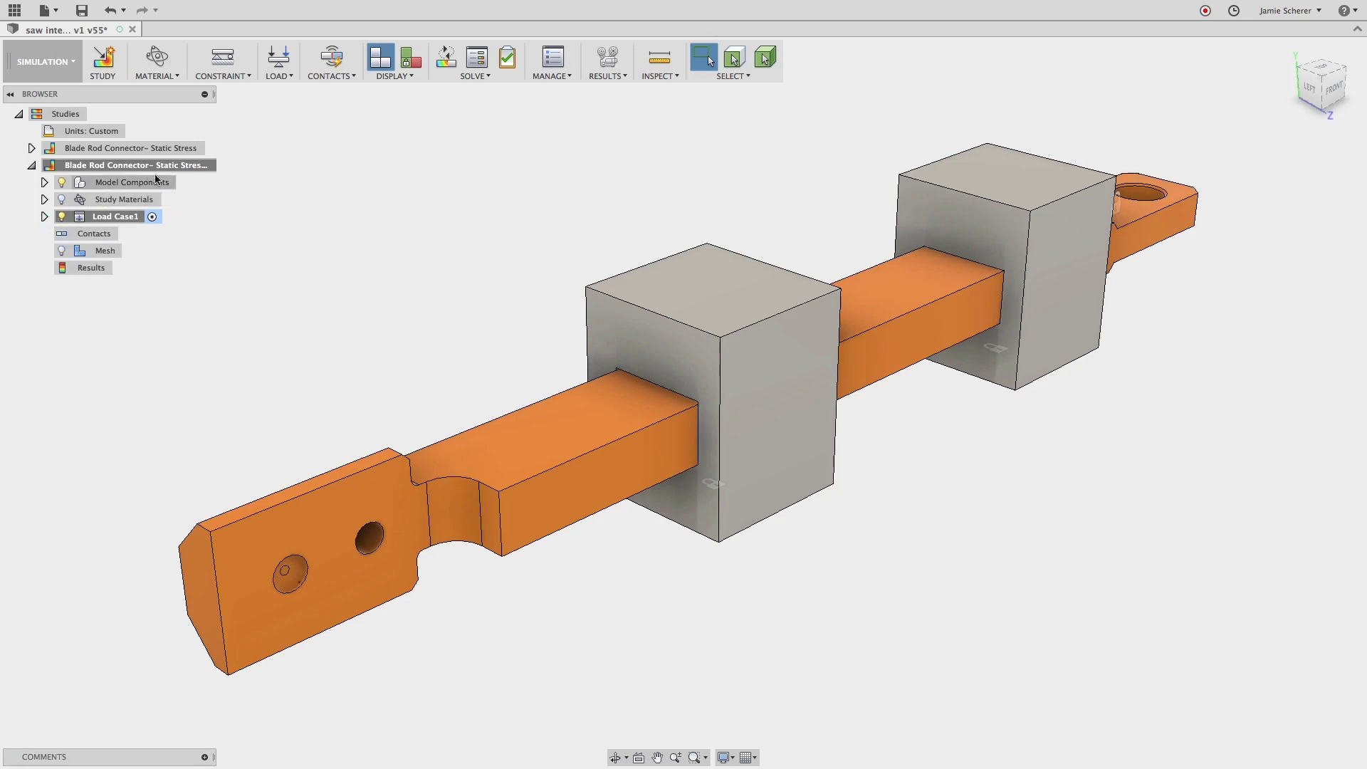
right_click(171, 171)
left_click(201, 197)
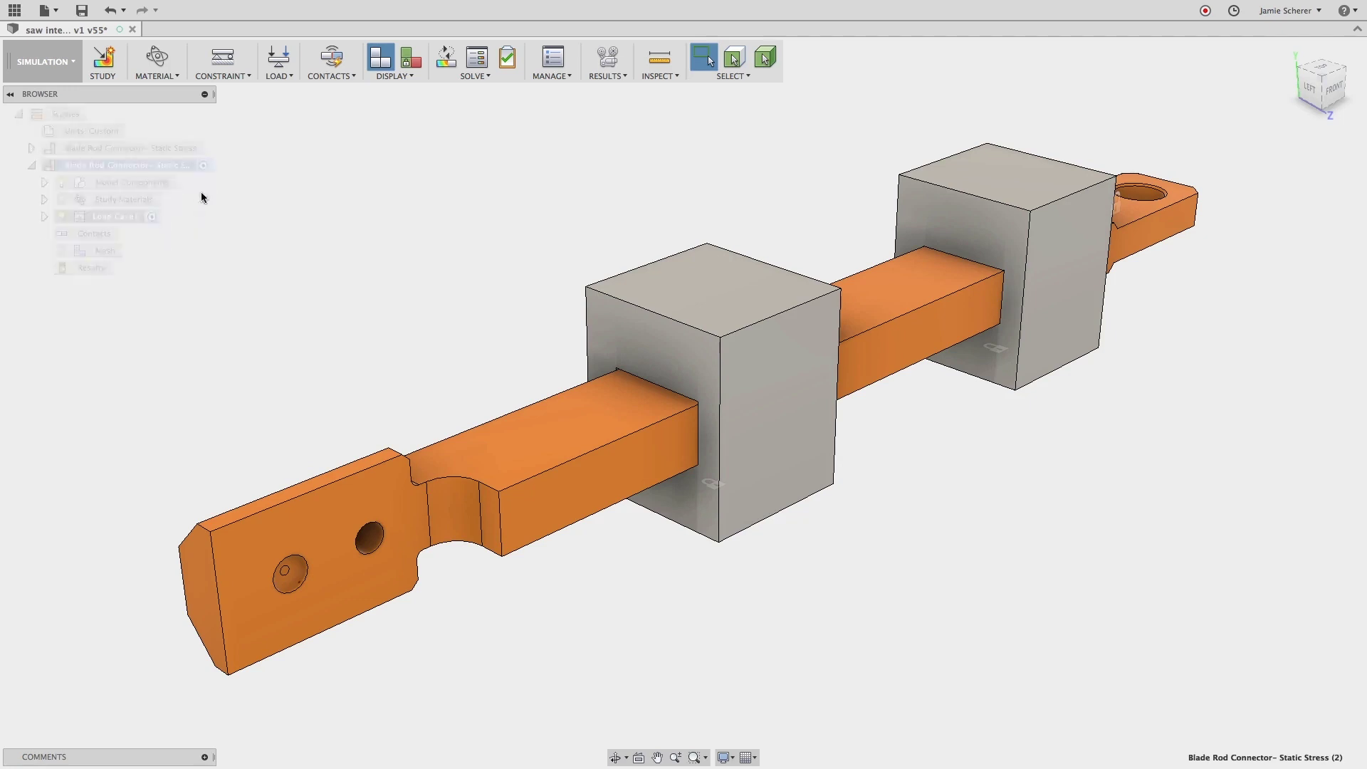
left_click(44, 234)
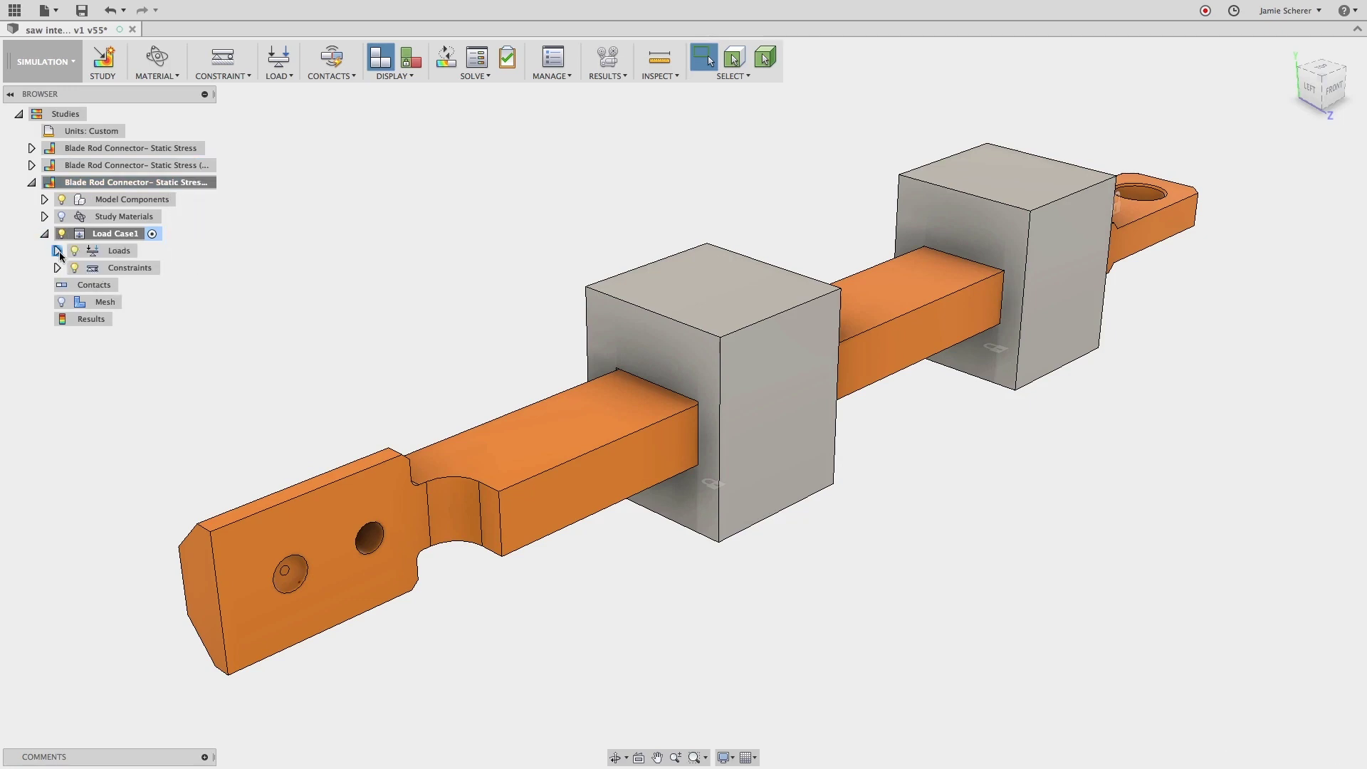
left_click(57, 251)
right_click(146, 285)
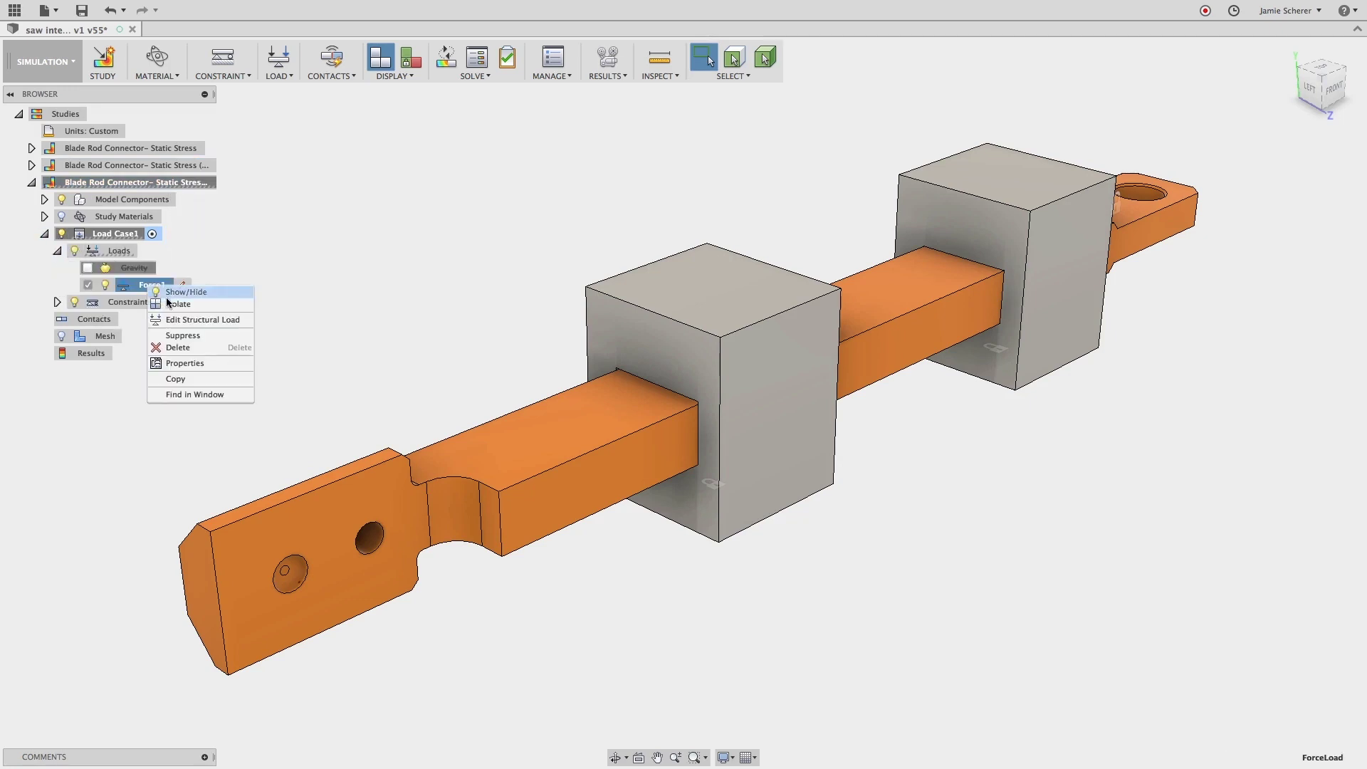
left_click(196, 320)
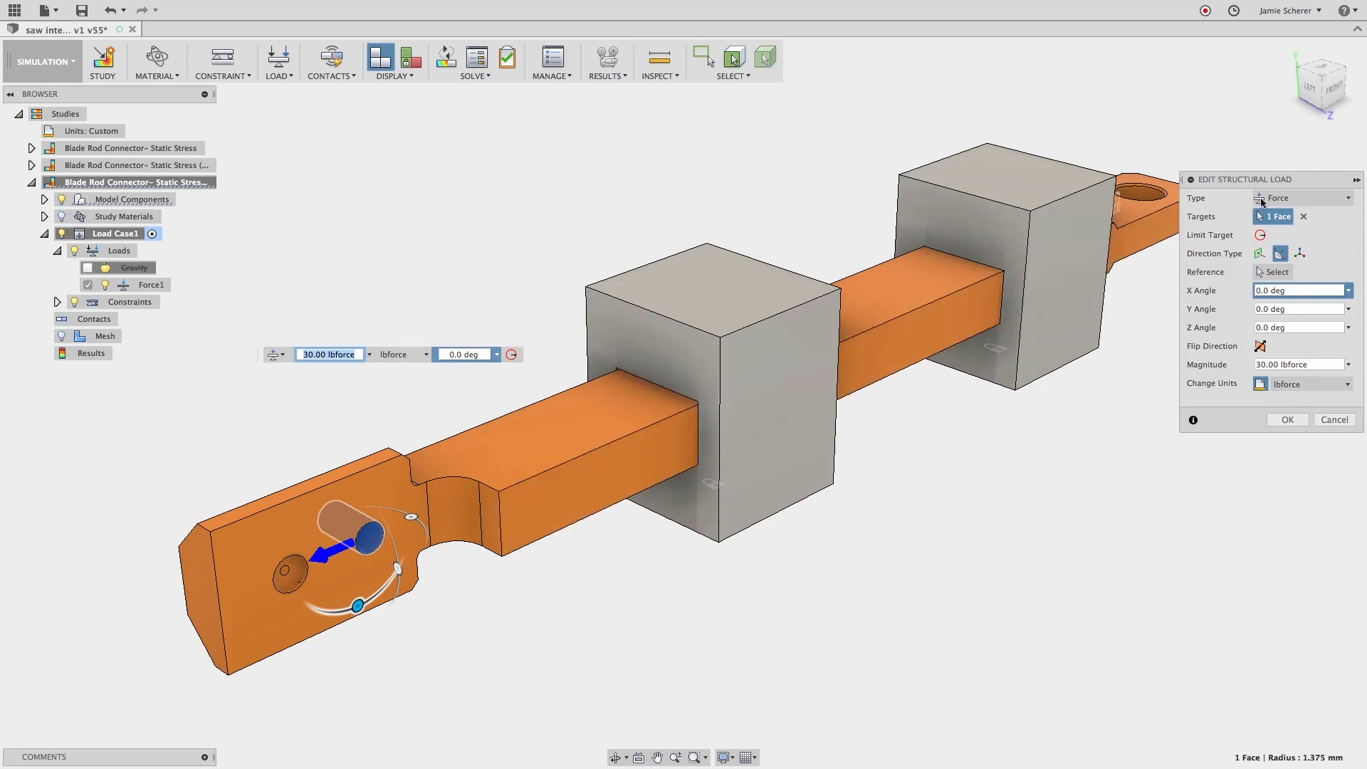
- Change the load to a 30 lbforce in Moment referenced on the inner hole face
left_click(1277, 199)
left_click(1282, 246)
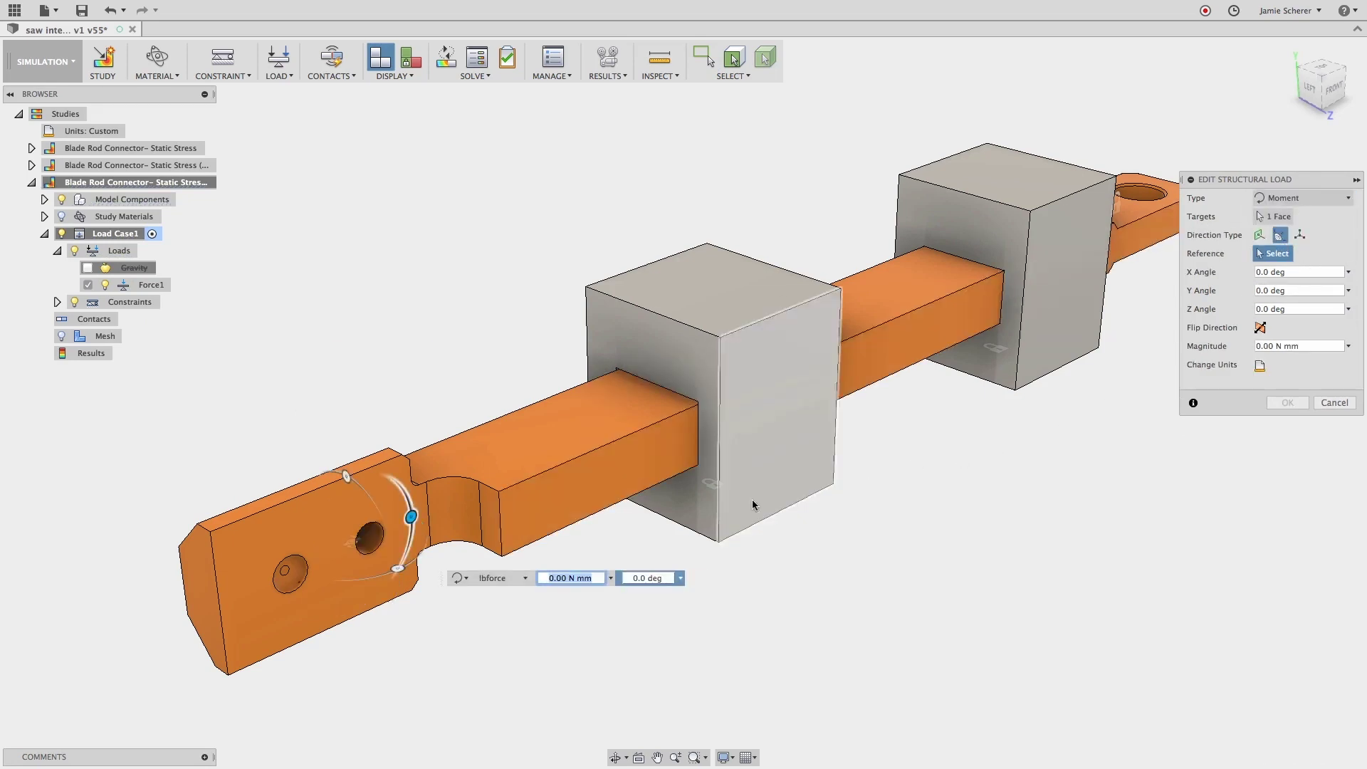
left_click(357, 541)
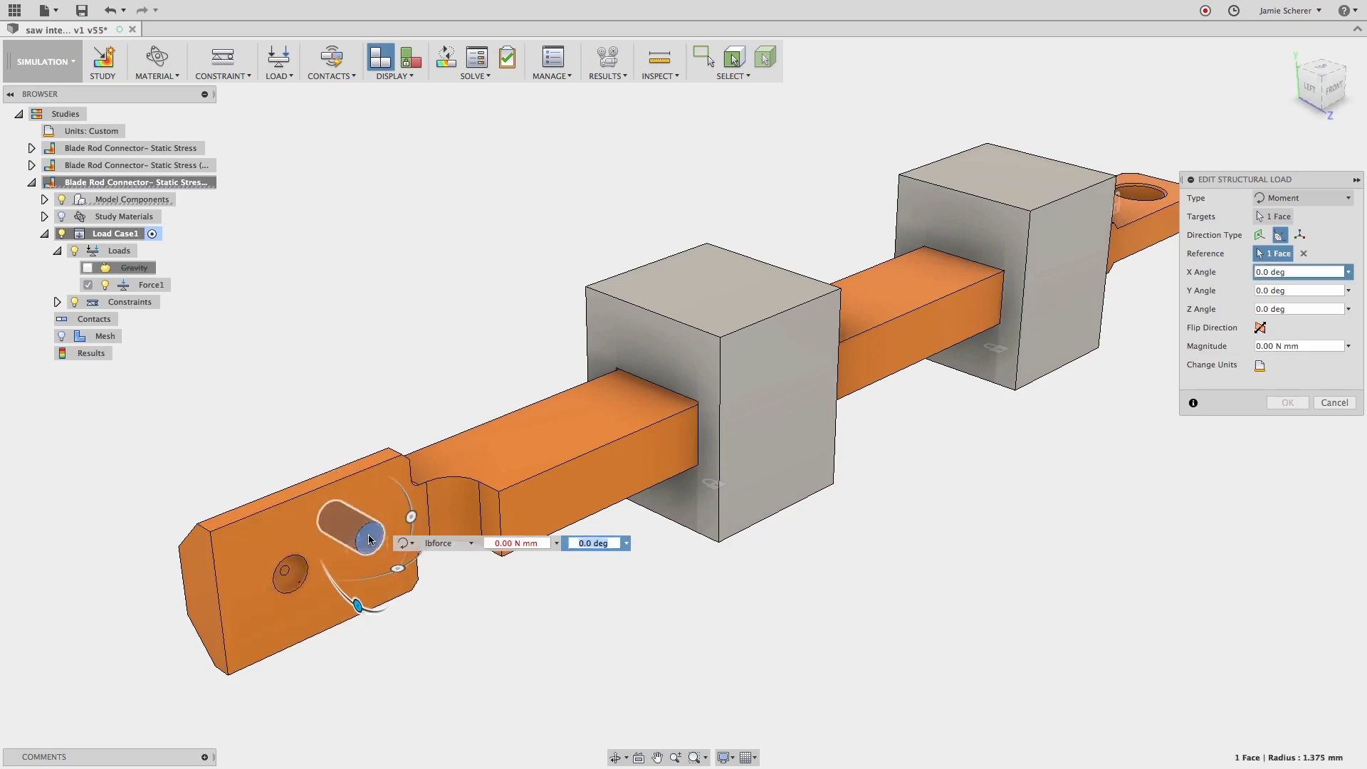
left_click(1260, 366)
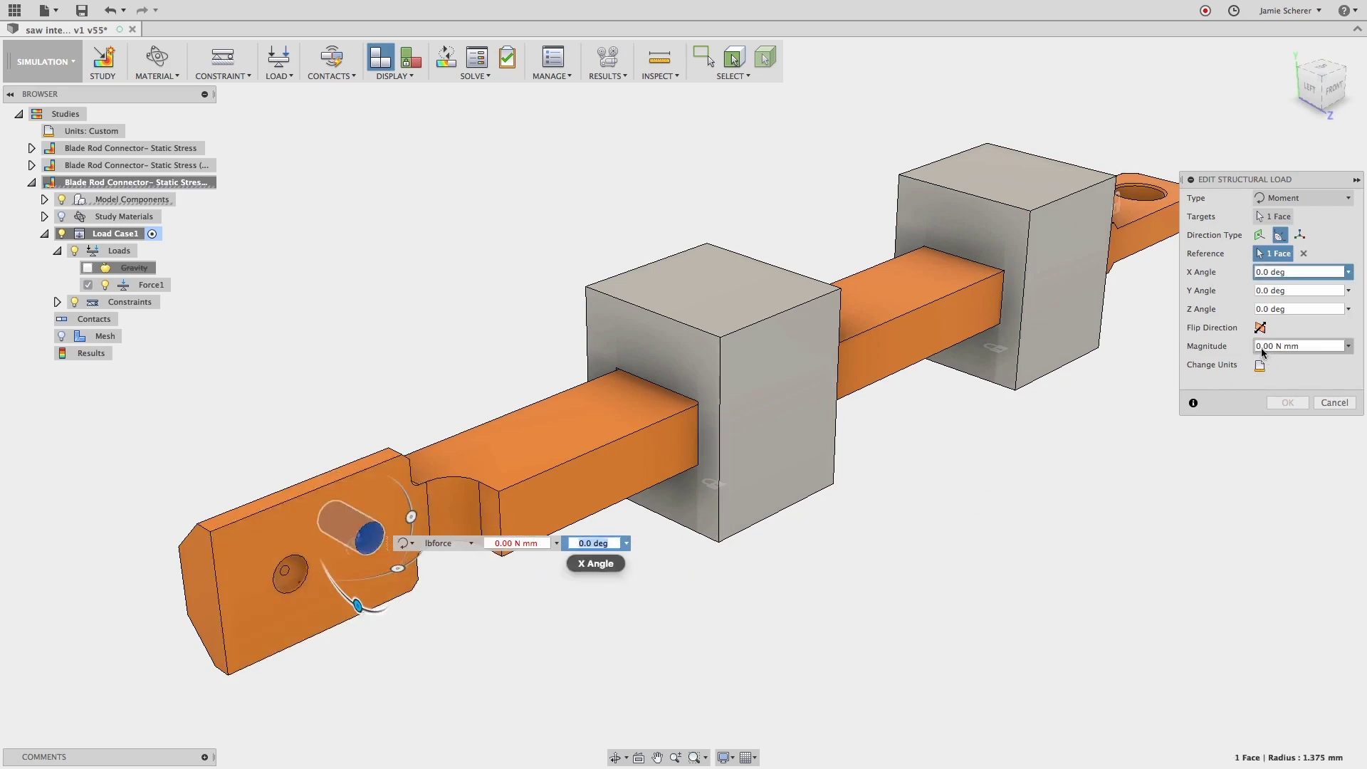
left_click(1289, 366)
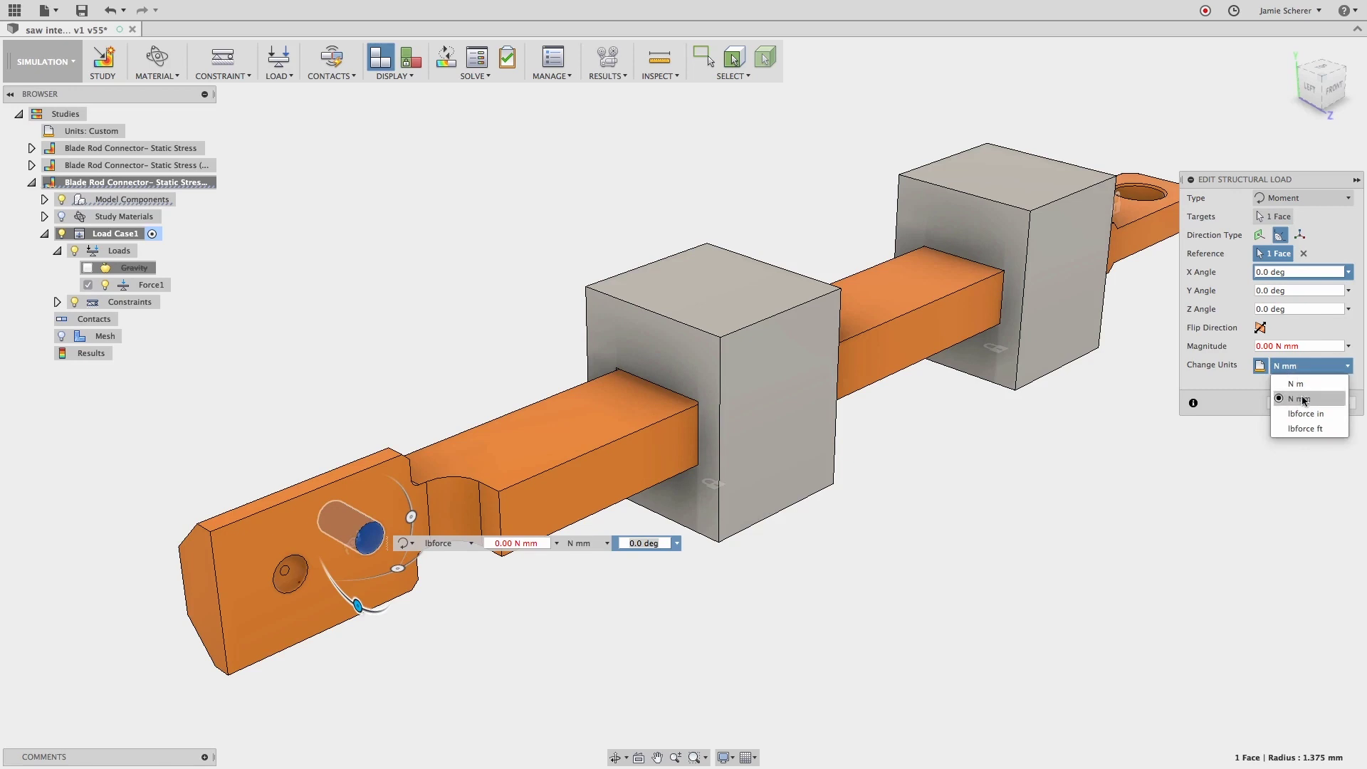
left_click(1307, 415)
left_click(1259, 346)
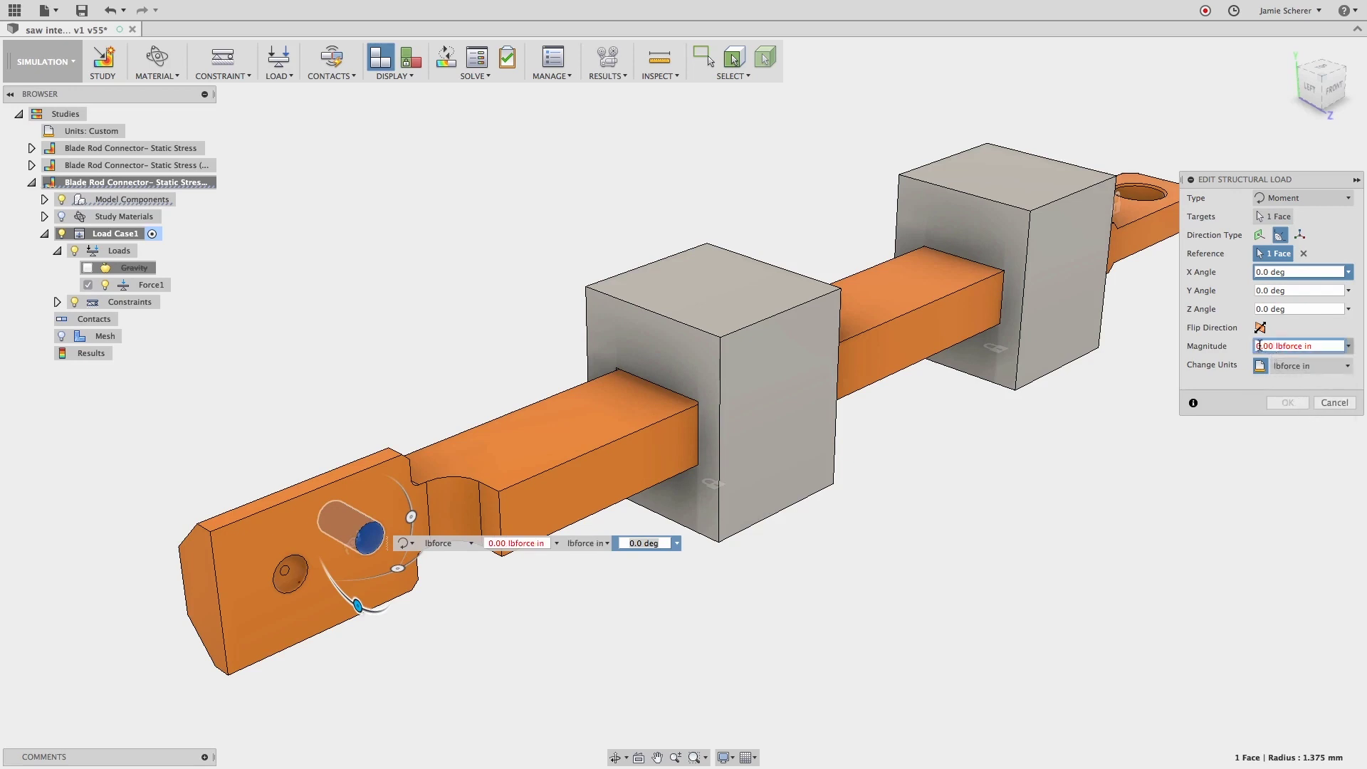
type("3")
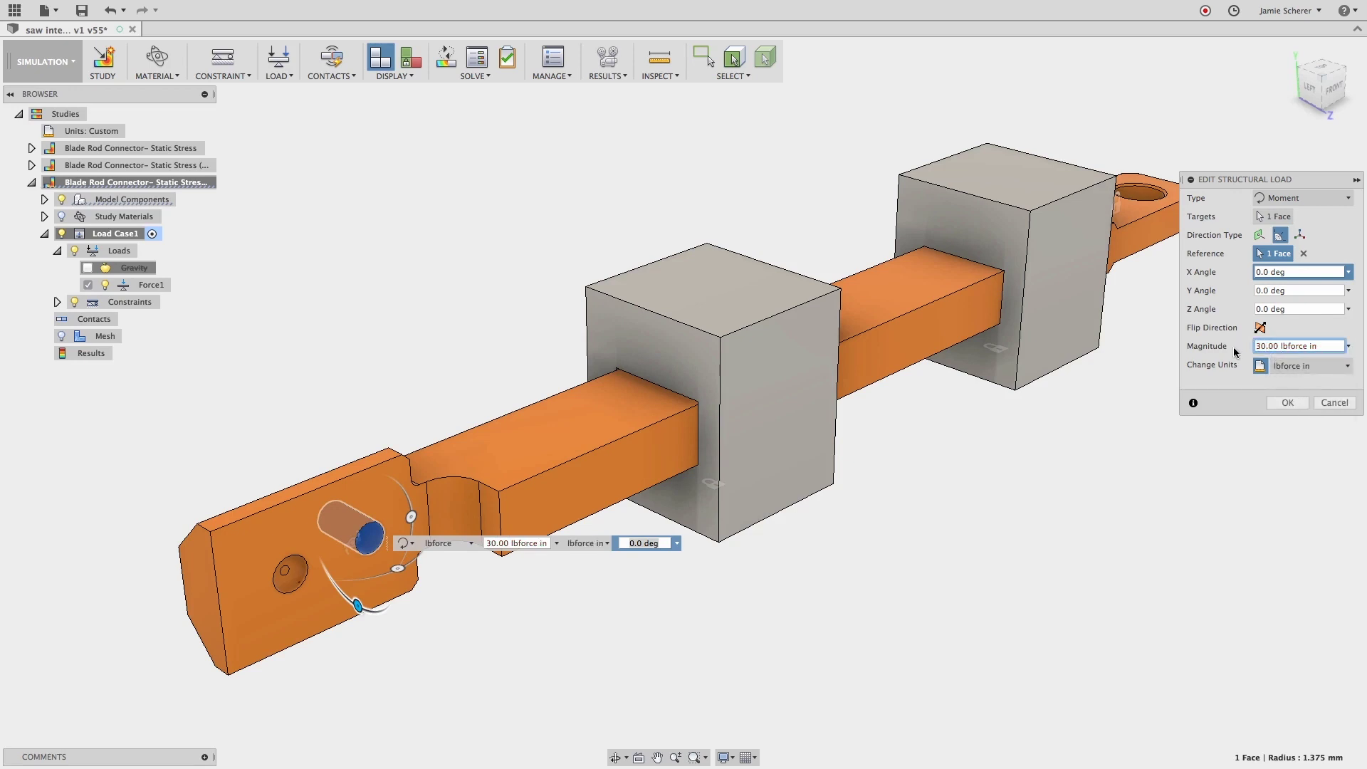
left_click(1286, 403)
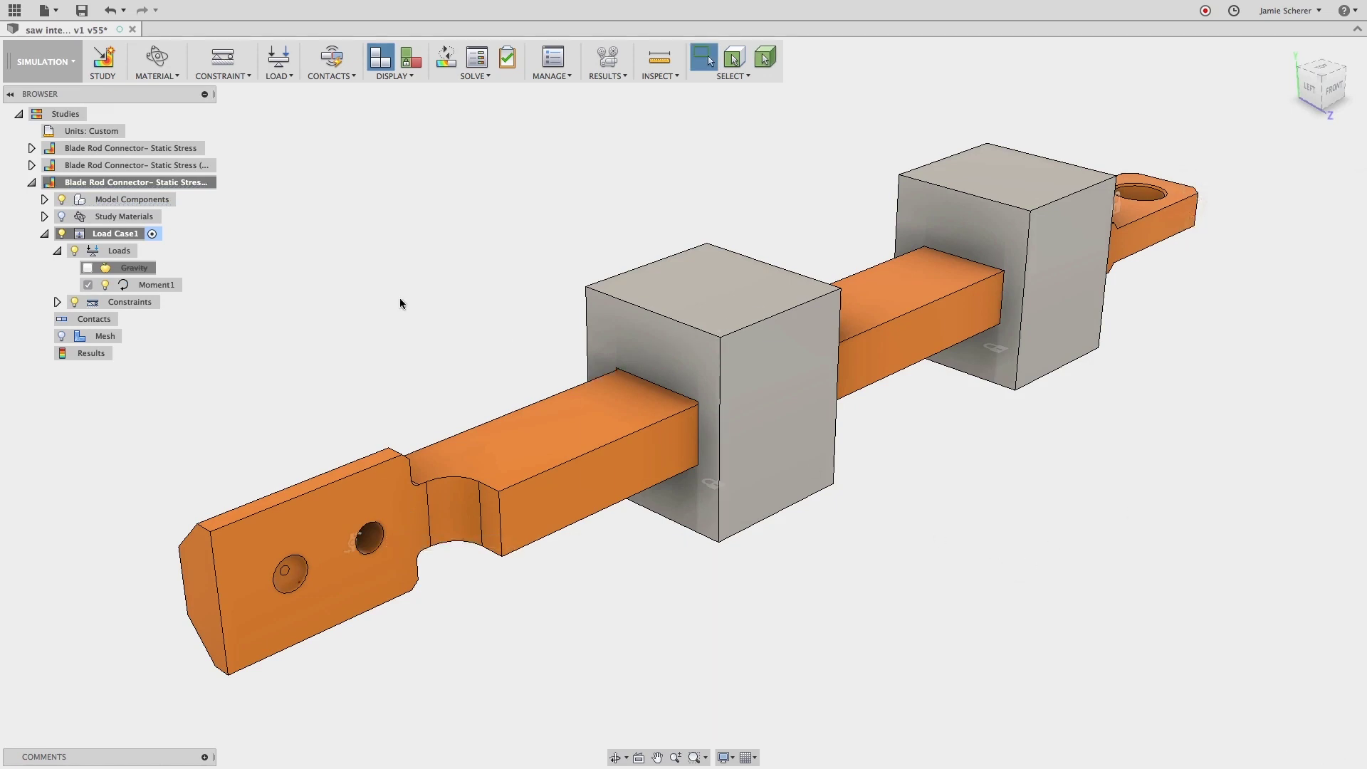
- Generate the third study's mesh, then highlight Moment1 on the end plate's inner hole
left_click(496, 77)
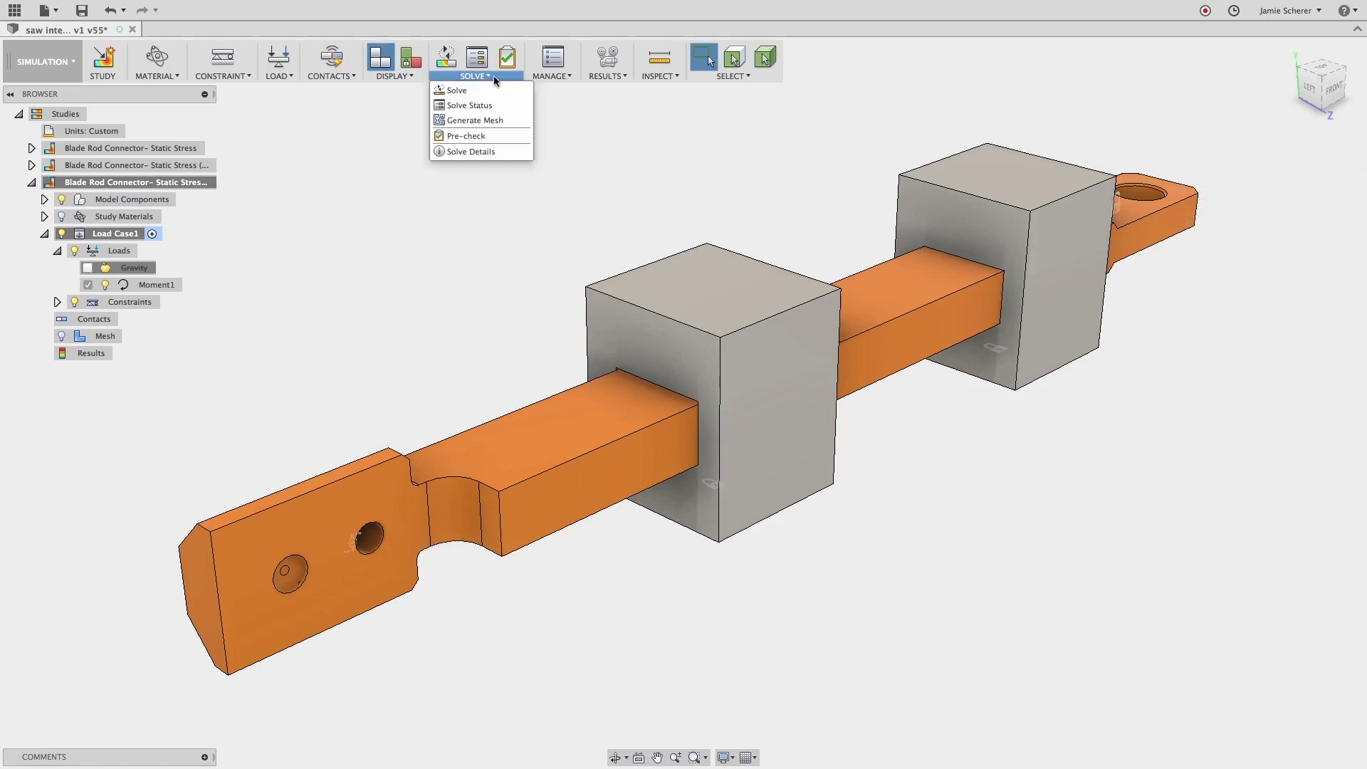
left_click(475, 120)
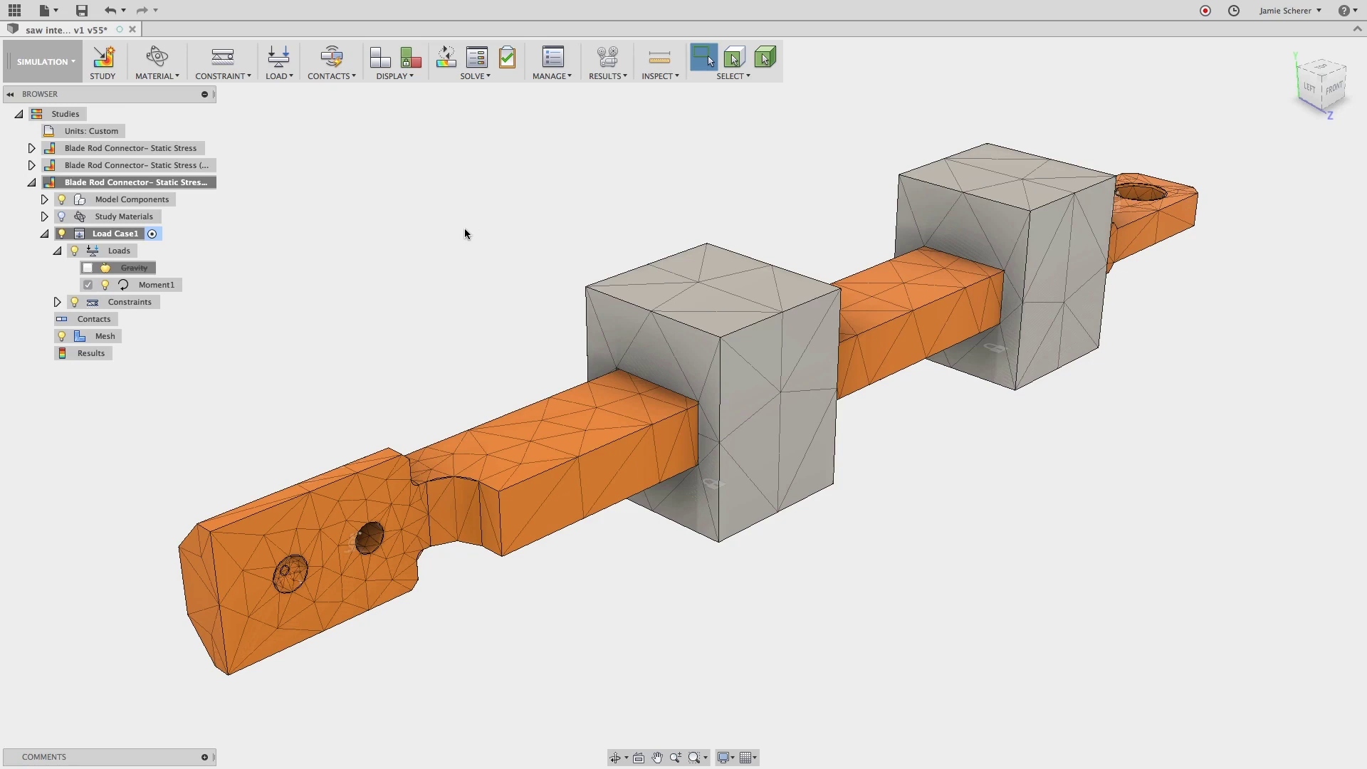
left_click(163, 284)
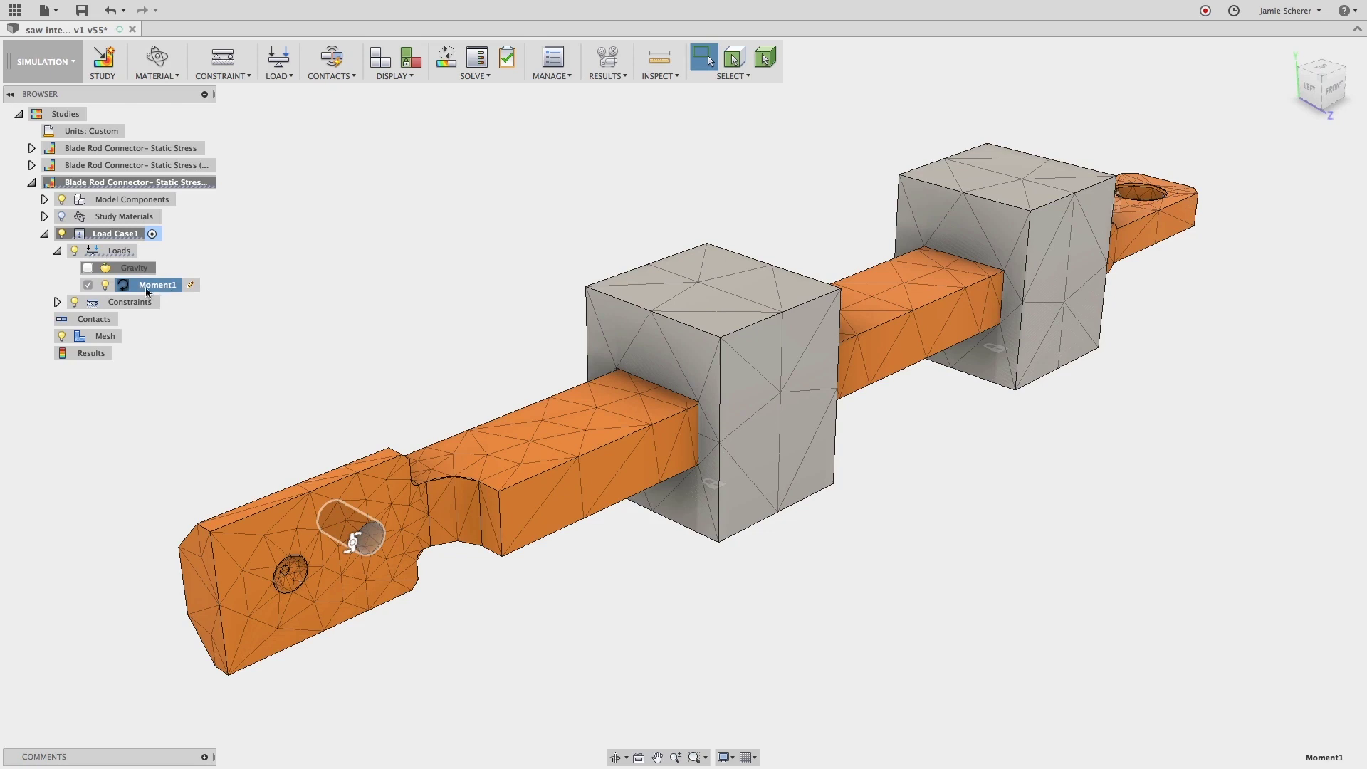